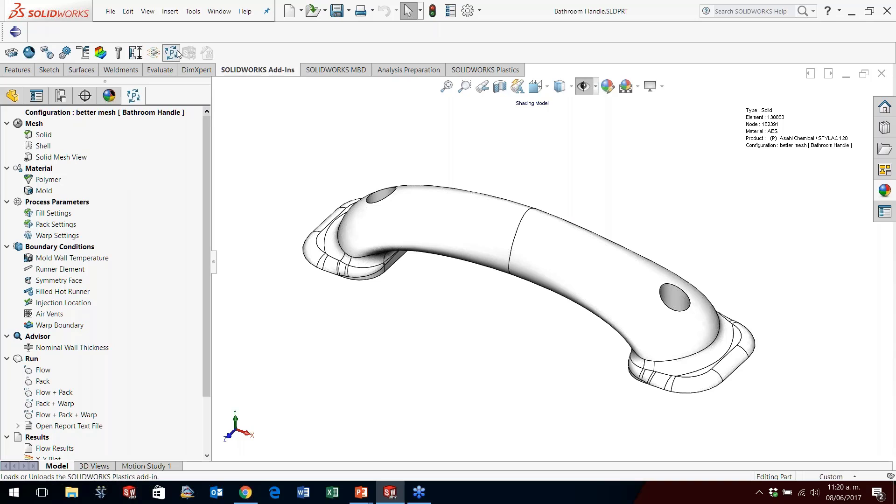
{"action": "mouse_move", "coordinate": [206, 167]}
{"action": "left_mouse_down"}
{"action": "mouse_move", "coordinate": [202, 226]}
{"action": "mouse_move", "coordinate": [205, 153]}
{"action": "left_mouse_up"}
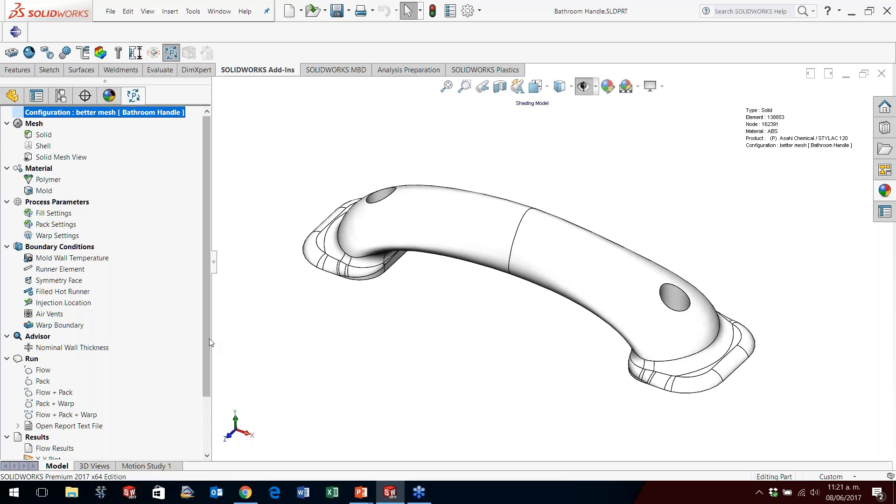
{"action": "mouse_move", "coordinate": [210, 338]}
{"action": "left_mouse_down"}
{"action": "mouse_move", "coordinate": [208, 371]}
{"action": "mouse_move", "coordinate": [208, 338]}
{"action": "left_mouse_up"}
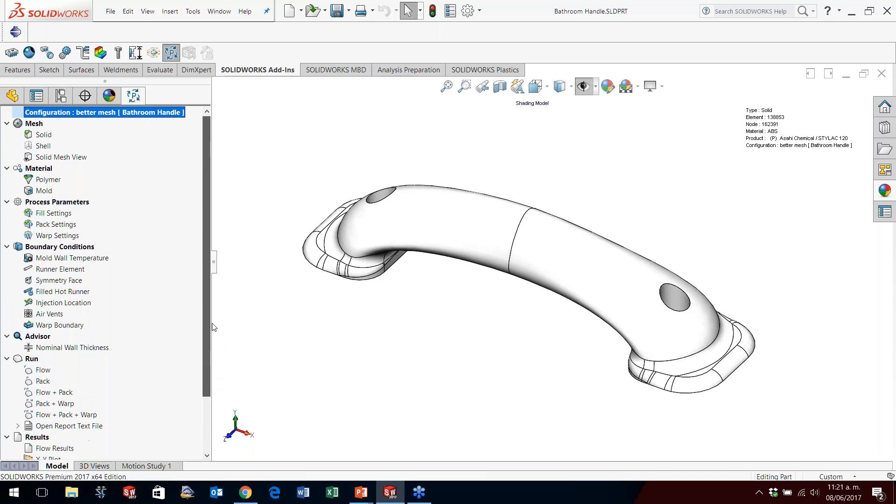
- Activate the "test" configuration of the bathroom handle, reload its Plastics project and show the Plastics study tree
{"action": "left_click", "coordinate": [60, 95]}
{"action": "double_click", "coordinate": [75, 155]}
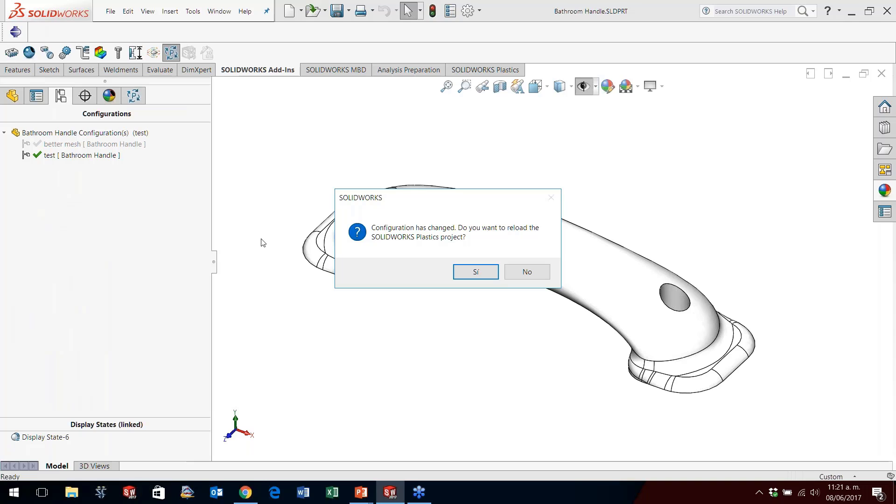
{"action": "left_click", "coordinate": [480, 271]}
{"action": "left_click", "coordinate": [133, 95]}
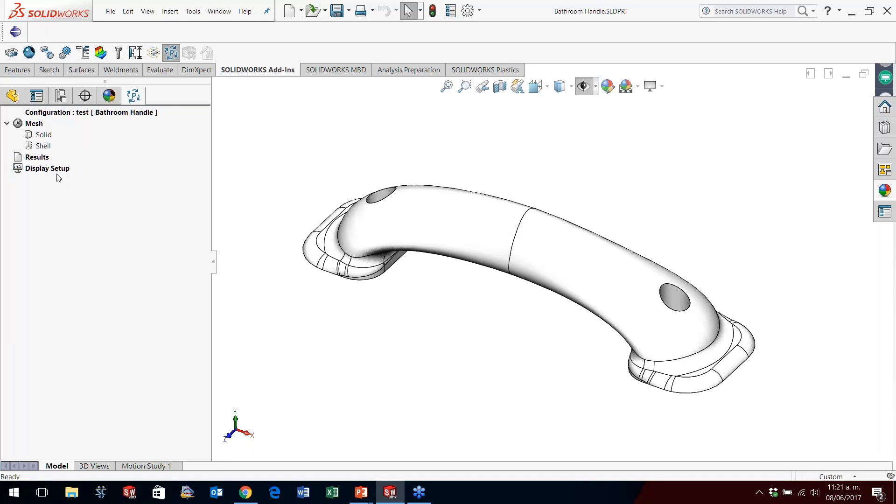
- Start a manual solid mesh using the Solid Mesh Procedure and accept the handle body as a Cavity domain in group 1
{"action": "middle_click_drag", "start_coordinate": [345, 210], "coordinate": [369, 246]}
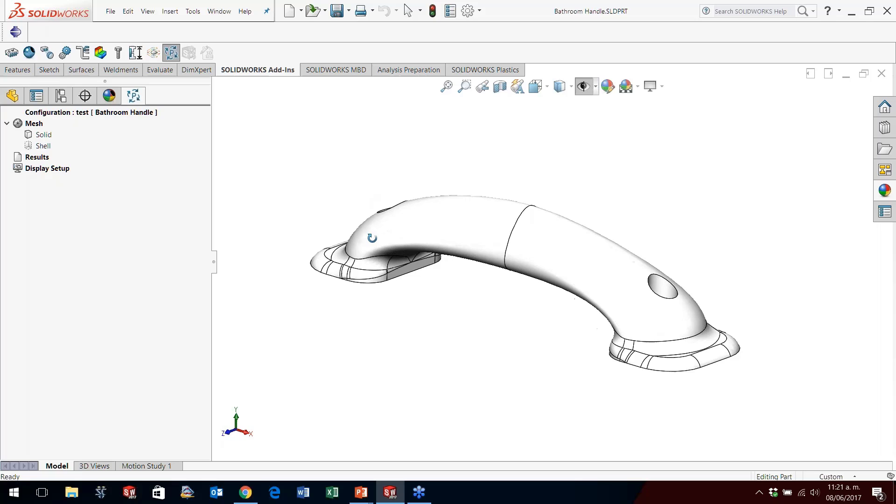
{"action": "right_click", "coordinate": [45, 136]}
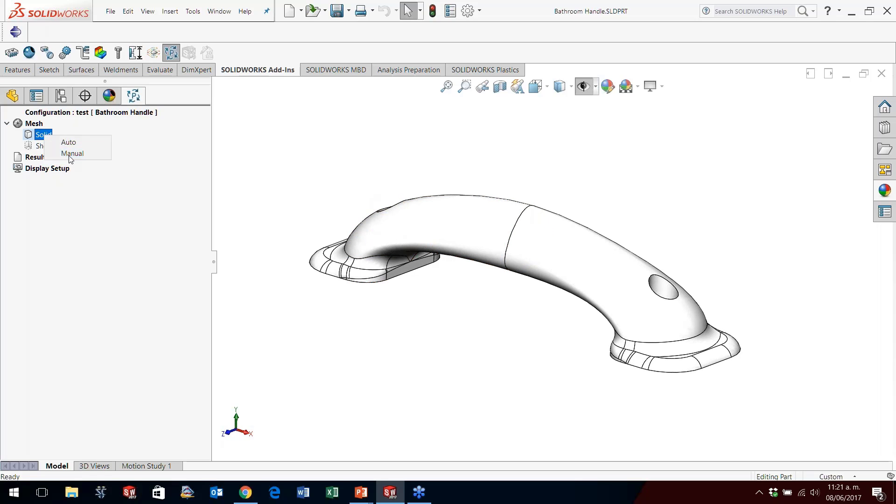
{"action": "left_click", "coordinate": [70, 155]}
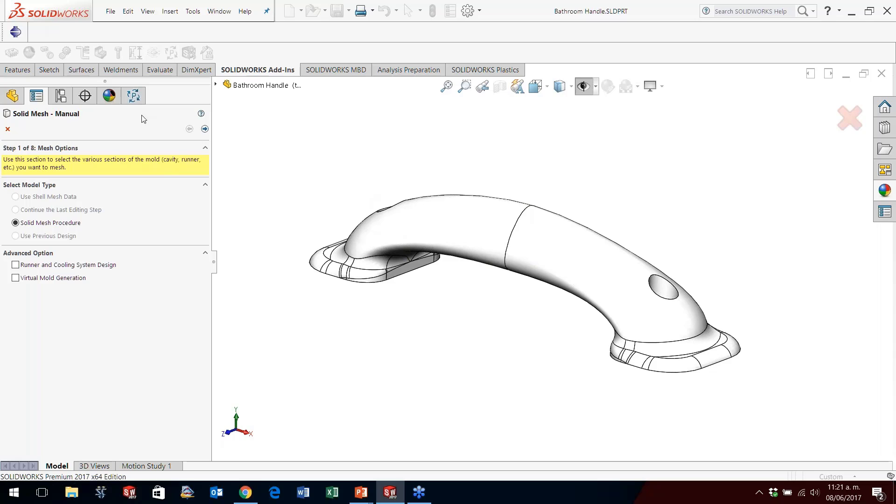
{"action": "left_click", "coordinate": [205, 129]}
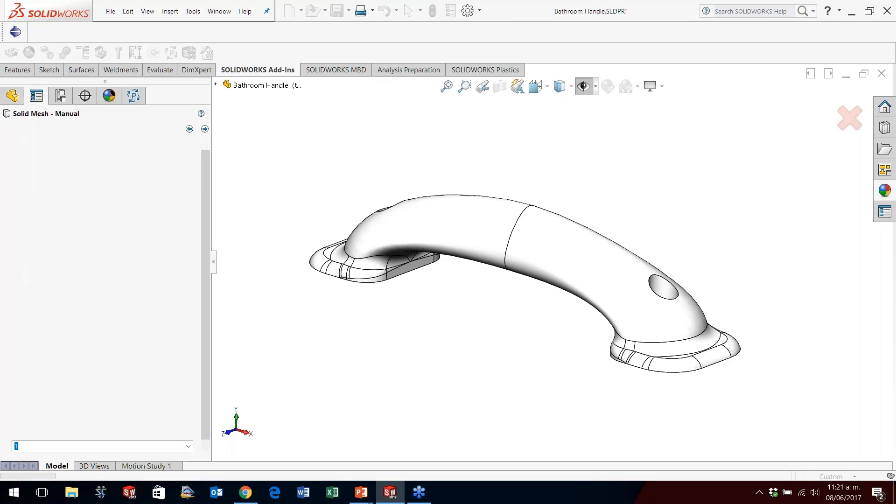
{"action": "middle_click_drag", "start_coordinate": [443, 347], "coordinate": [485, 308]}
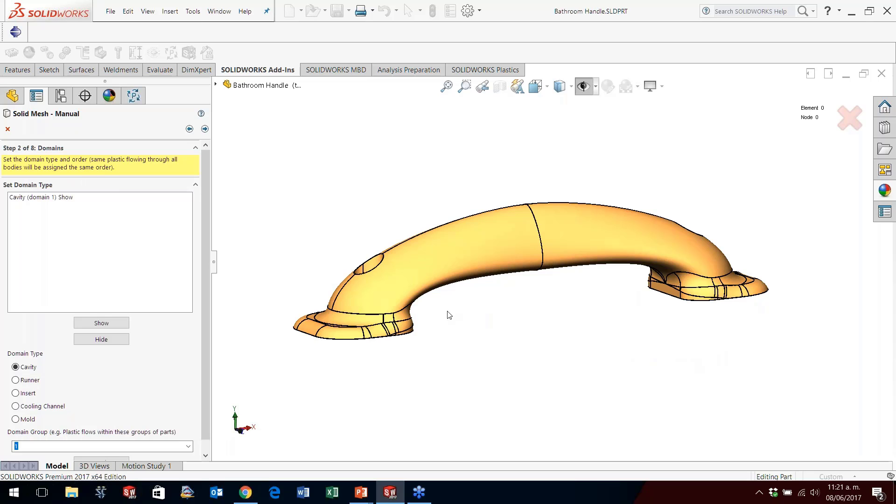
{"action": "middle_click_drag", "start_coordinate": [446, 314], "coordinate": [538, 344]}
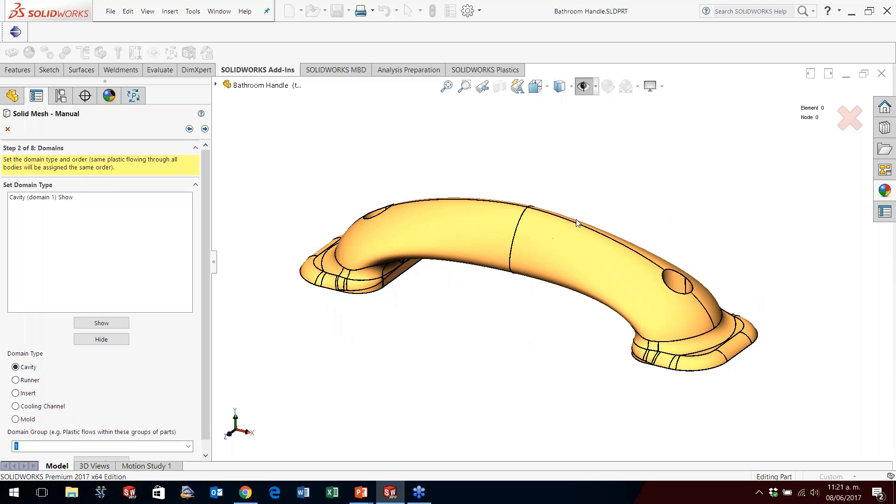
{"action": "middle_click_drag", "start_coordinate": [464, 345], "coordinate": [454, 328]}
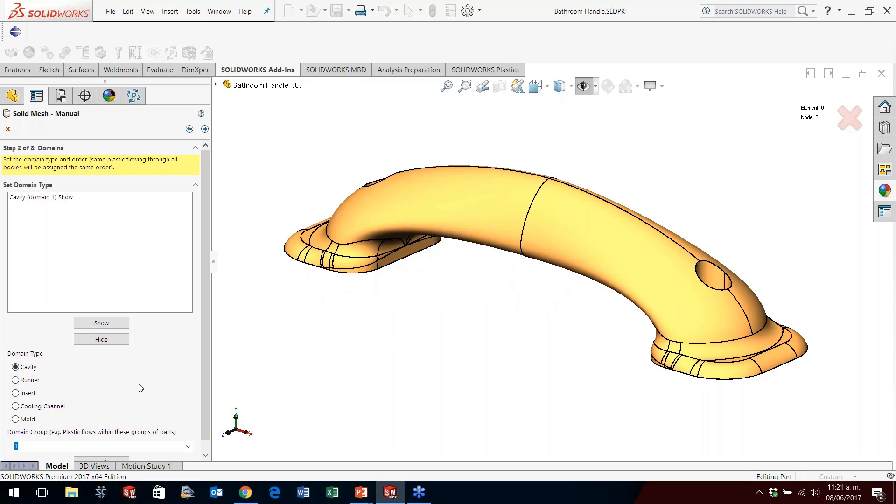
{"action": "left_click", "coordinate": [205, 129]}
- Create the handle's surface mesh with a triangle size of 5 mm and inspect it from several sides
{"action": "middle_click_drag", "start_coordinate": [458, 327], "coordinate": [523, 354]}
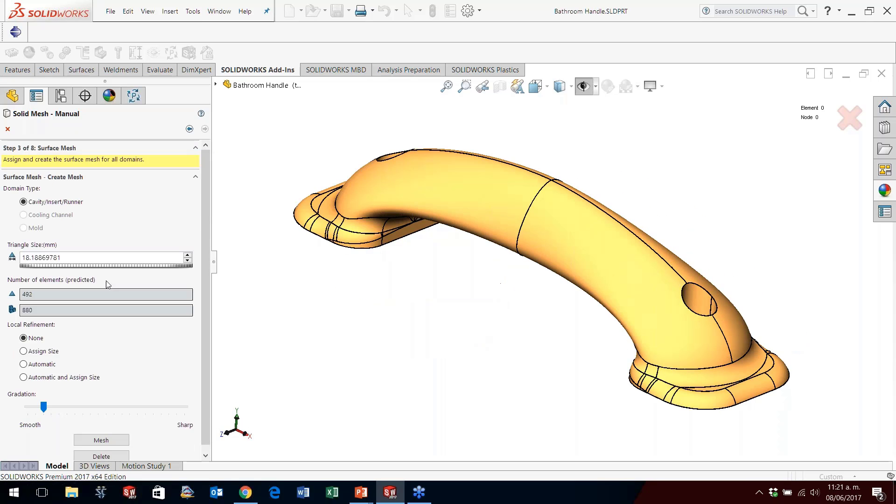
{"action": "type", "text": "5"}
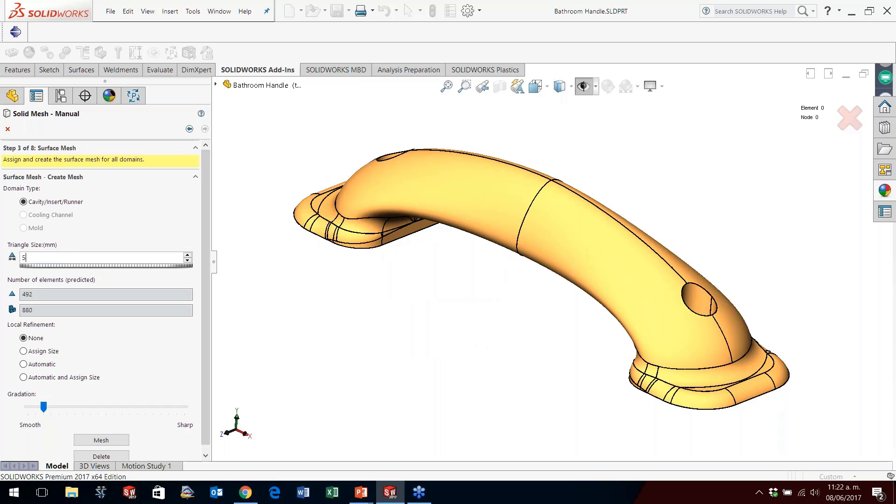
{"action": "left_click", "coordinate": [99, 440]}
{"action": "middle_click_drag", "start_coordinate": [428, 316], "coordinate": [263, 305]}
{"action": "scroll", "coordinate": [263, 303], "scroll_direction": "down", "scroll_amount": 2}
{"action": "scroll", "coordinate": [368, 276], "scroll_direction": "up", "scroll_amount": 1}
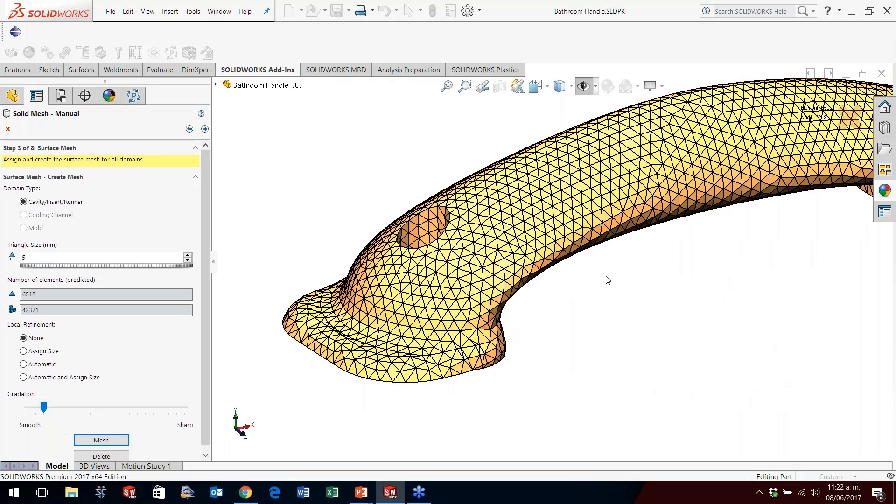
{"action": "scroll", "coordinate": [695, 266], "scroll_direction": "up", "scroll_amount": 3}
{"action": "middle_click_drag", "start_coordinate": [695, 266], "coordinate": [472, 224]}
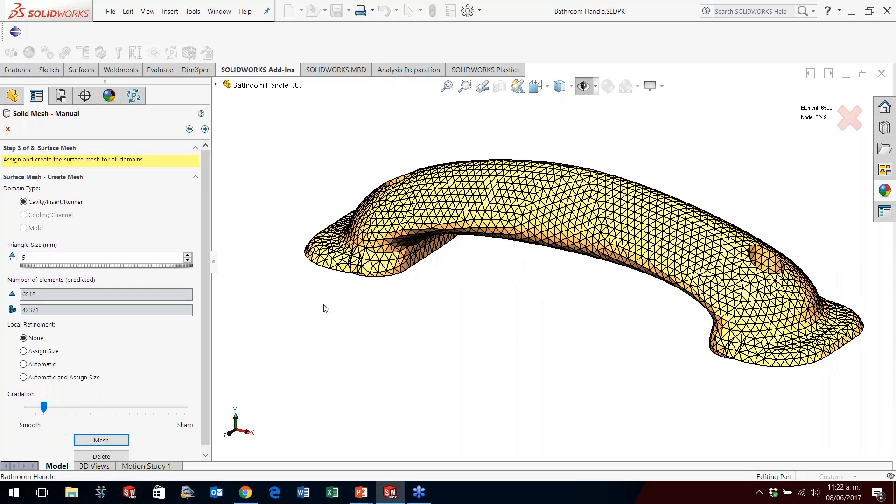
- Accept the surface mesh summary and generate a tetrahedral solid mesh of the Hybrid type for the cavity
{"action": "left_click", "coordinate": [205, 128]}
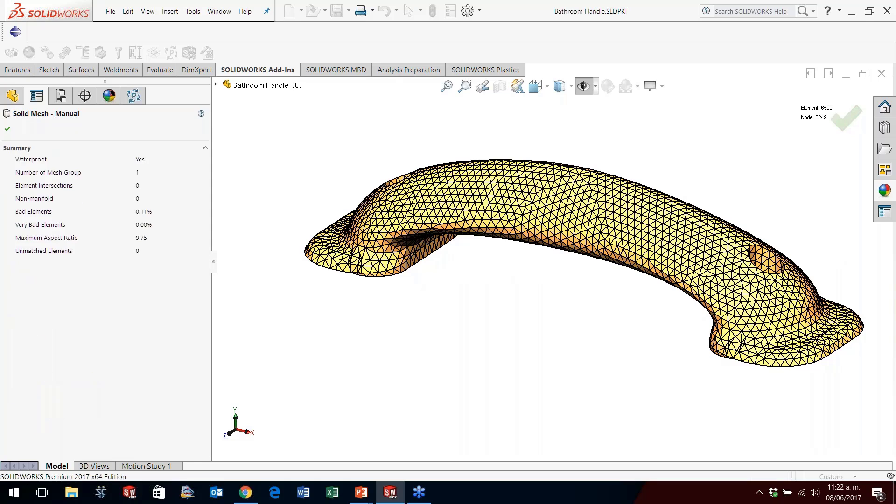
{"action": "left_click", "coordinate": [7, 129]}
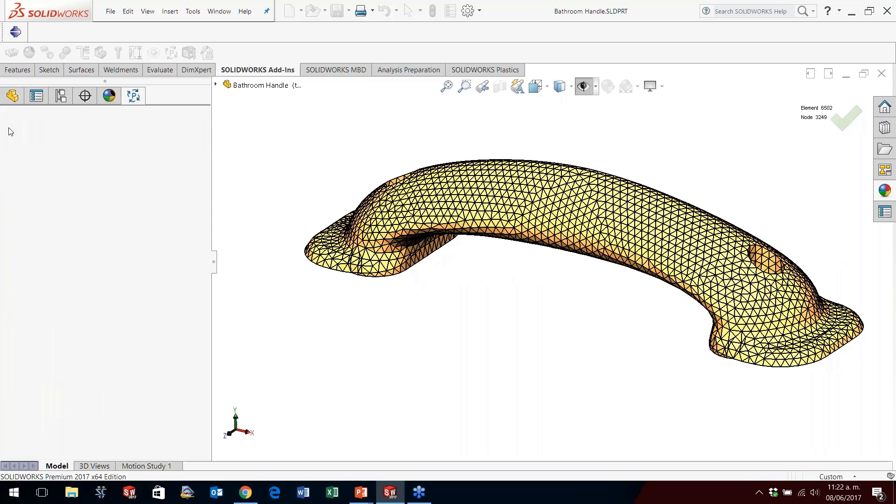
{"action": "left_click", "coordinate": [205, 128]}
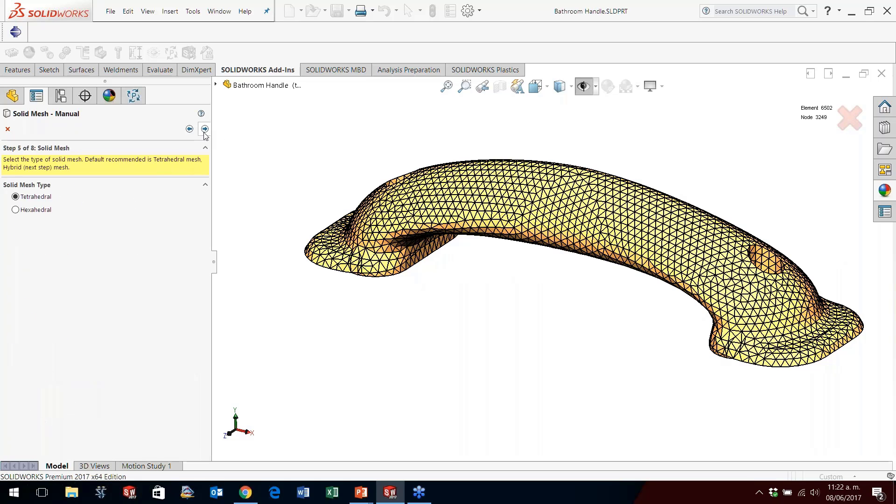
{"action": "left_click", "coordinate": [204, 129]}
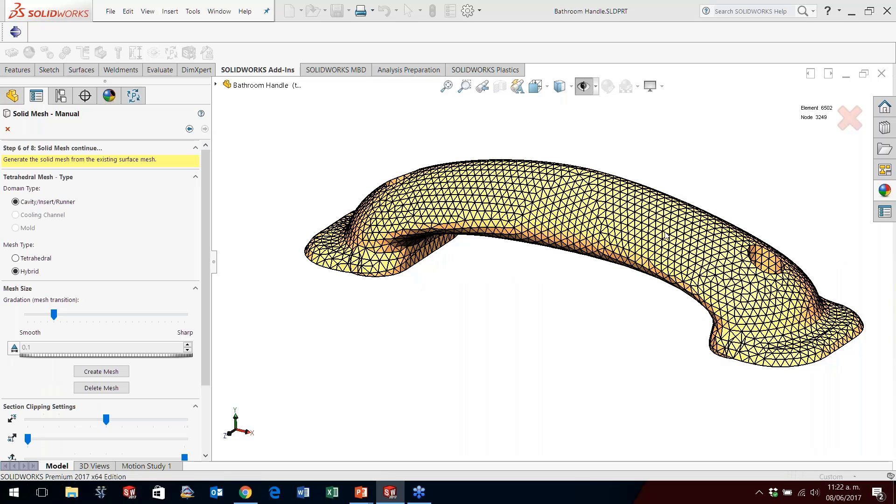
{"action": "left_click", "coordinate": [117, 371]}
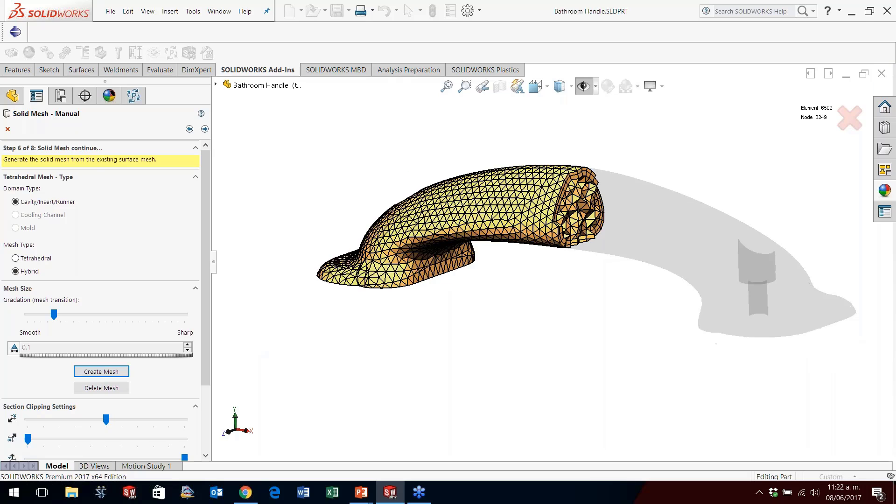
{"action": "scroll", "coordinate": [599, 210], "scroll_direction": "down", "scroll_amount": 2}
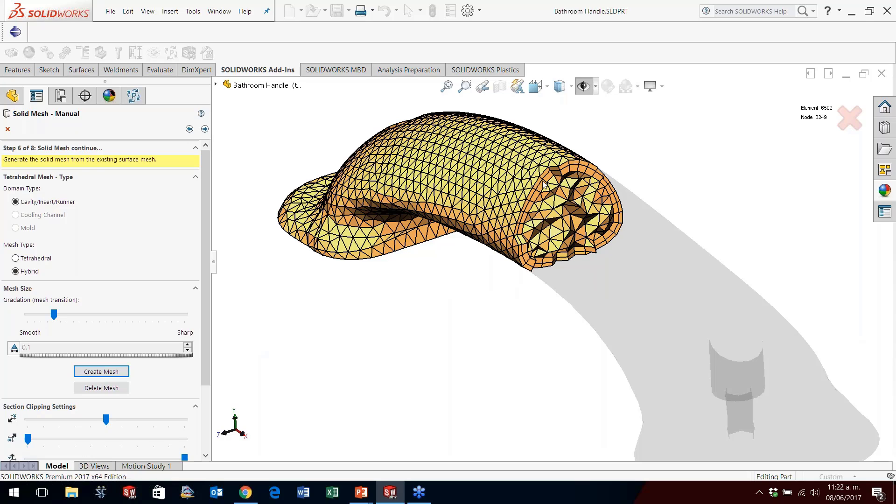
- Advance through the remaining solid mesh stages and accept the finished mesh without further quality edits
{"action": "left_click", "coordinate": [205, 130]}
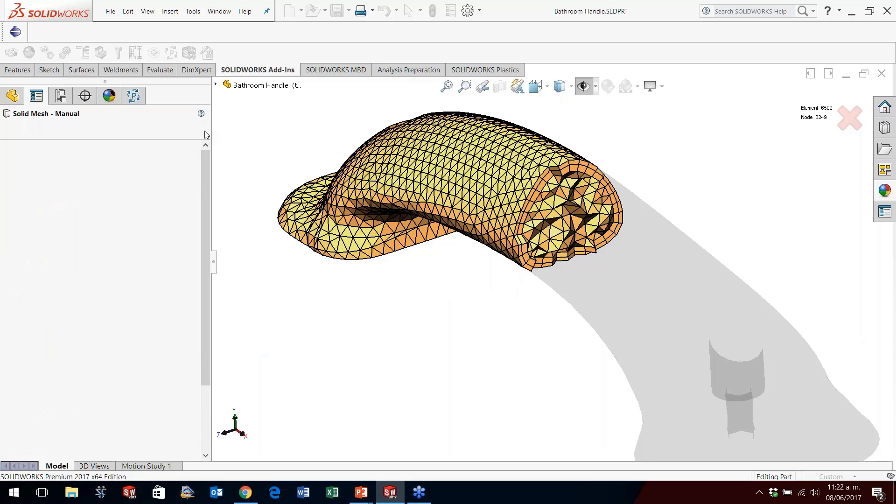
{"action": "left_click", "coordinate": [204, 130]}
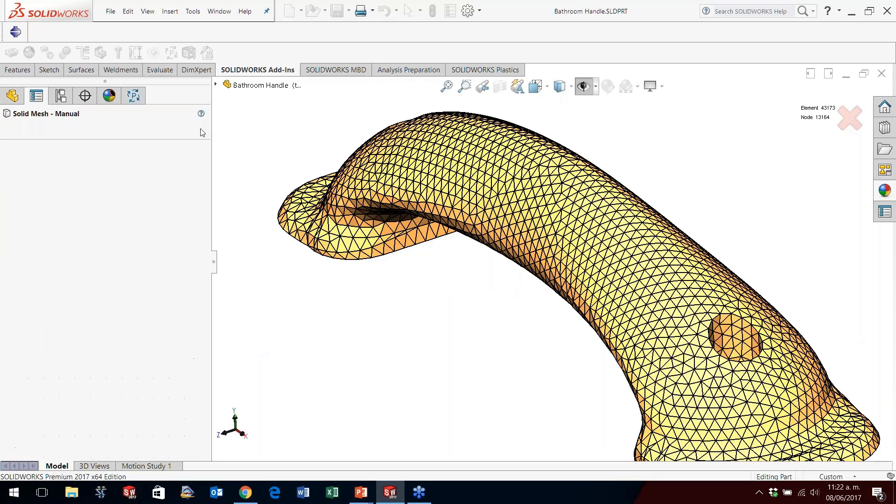
{"action": "middle_click_drag", "start_coordinate": [490, 276], "coordinate": [500, 312]}
{"action": "scroll", "coordinate": [500, 312], "scroll_direction": "up", "scroll_amount": 2}
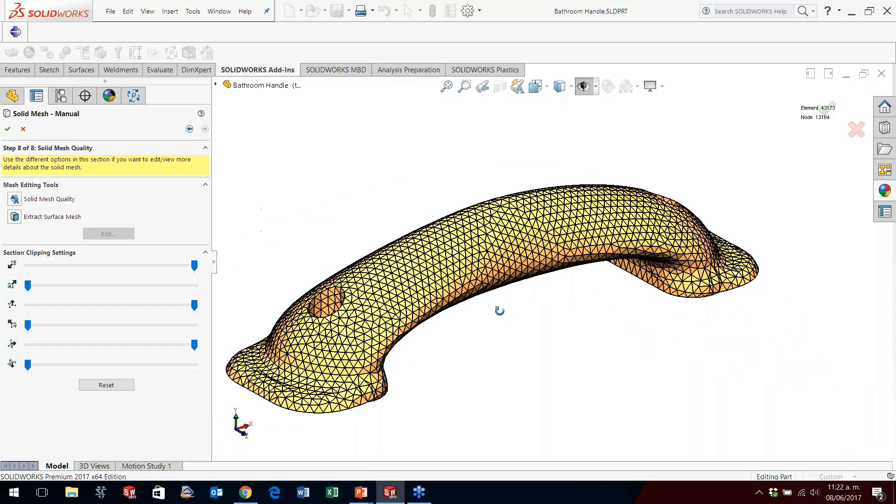
{"action": "left_click", "coordinate": [8, 130]}
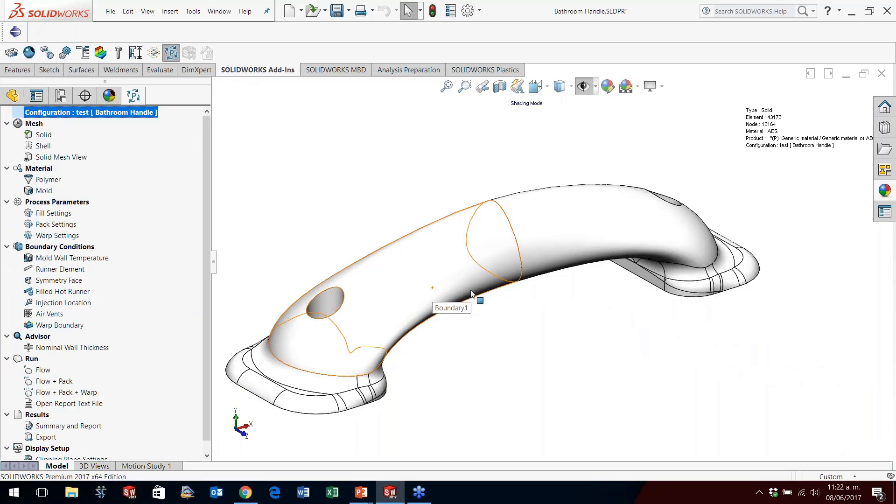
- Open the polymer database for the cavity and expand the ABS family of materials
{"action": "middle_click_drag", "start_coordinate": [478, 284], "coordinate": [380, 293]}
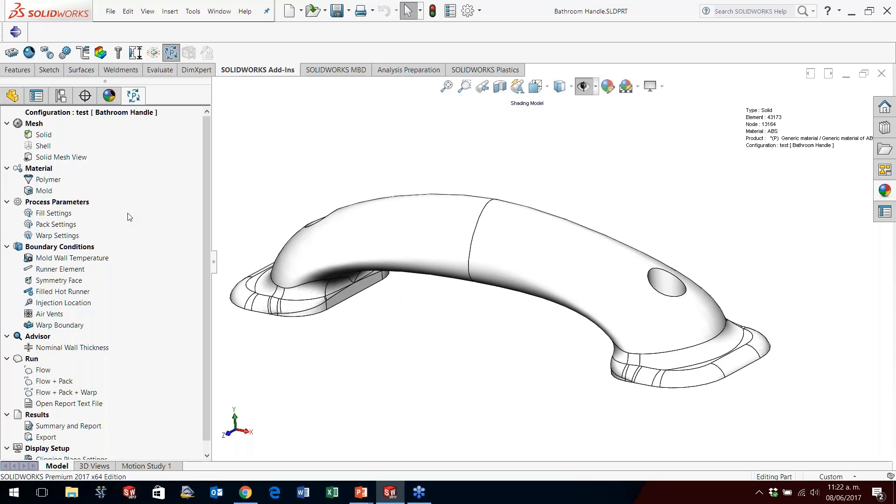
{"action": "left_click", "coordinate": [48, 182]}
{"action": "double_click", "coordinate": [48, 177]}
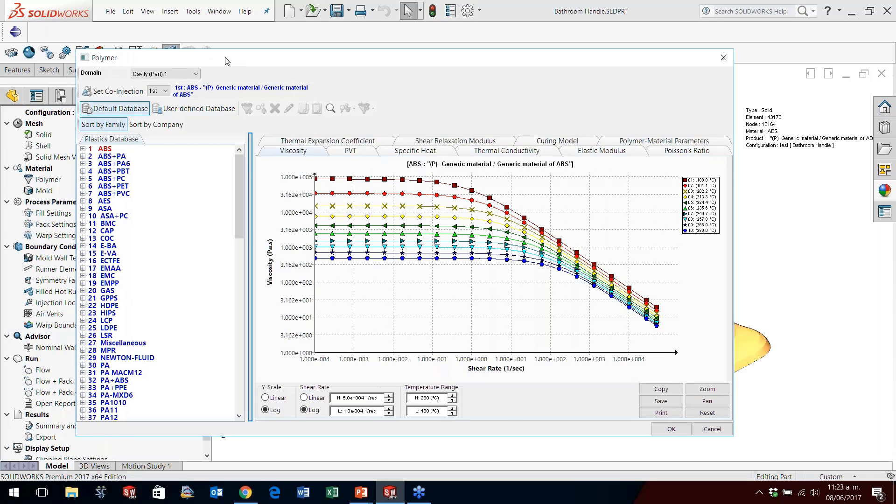
{"action": "left_click_drag", "start_coordinate": [226, 60], "coordinate": [282, 49]}
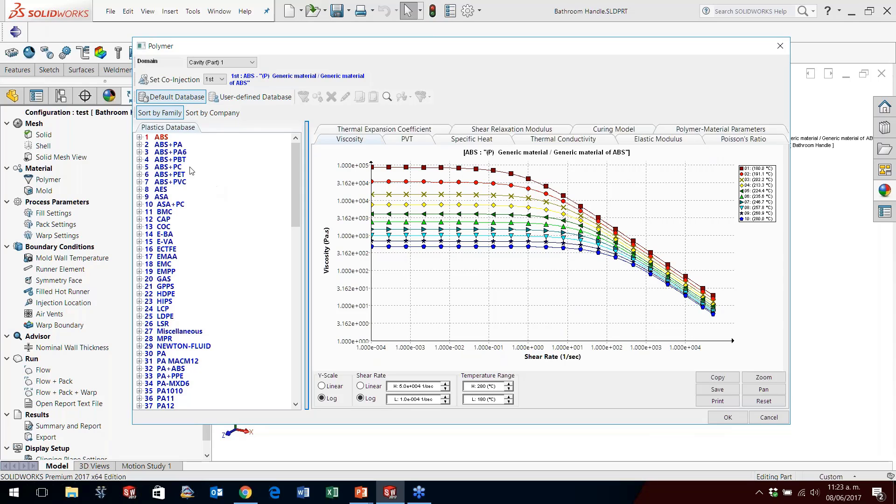
{"action": "left_click", "coordinate": [139, 138]}
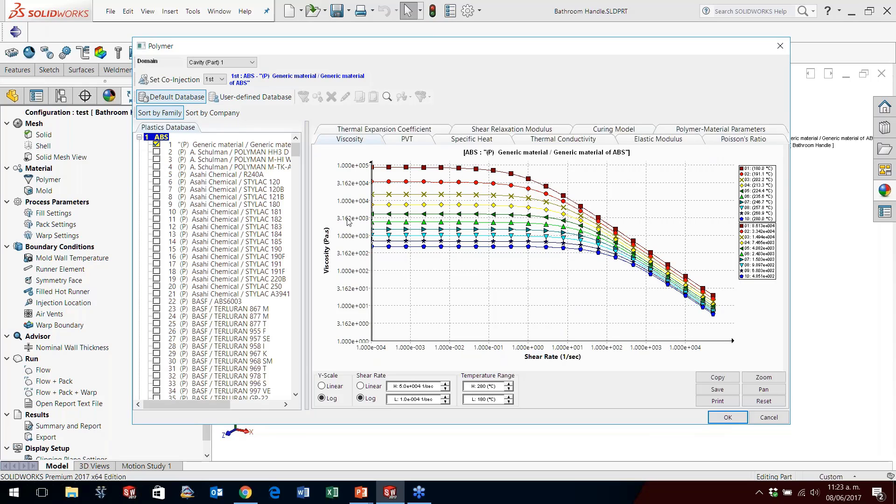
- Review the generic ABS's polymer-material parameters and choose Asahi Chemical / STYLAC 120 as the cavity's ABS grade
{"action": "left_click_drag", "start_coordinate": [307, 192], "coordinate": [357, 185]}
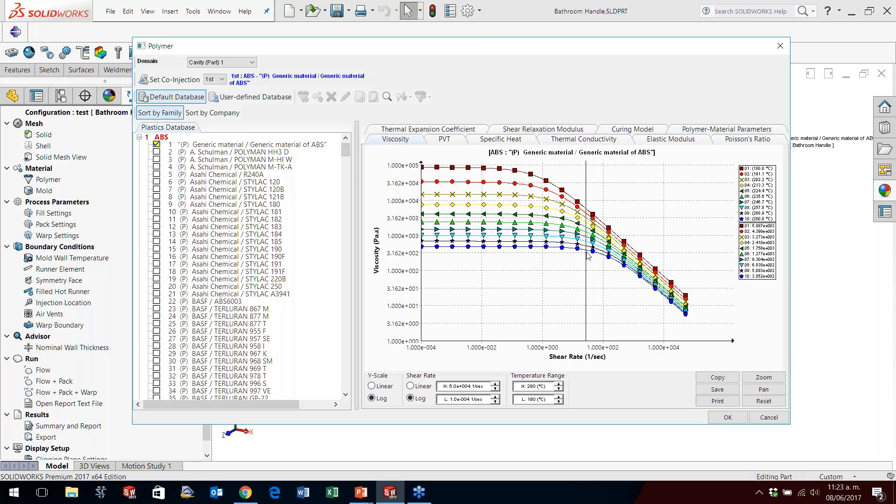
{"action": "left_click", "coordinate": [729, 131]}
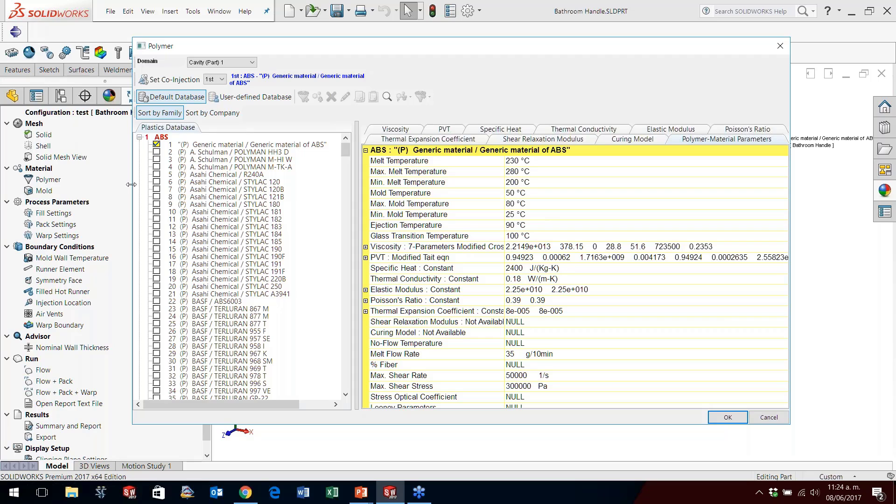
{"action": "left_click", "coordinate": [157, 182]}
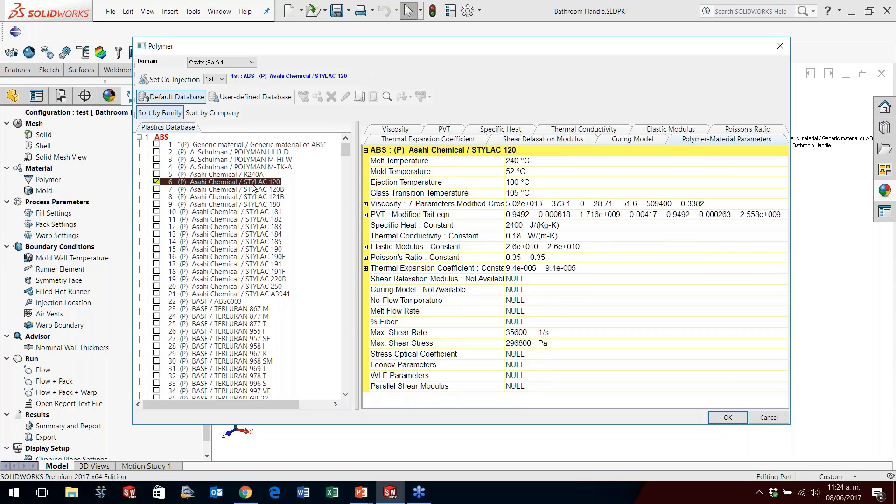
{"action": "left_click", "coordinate": [139, 137]}
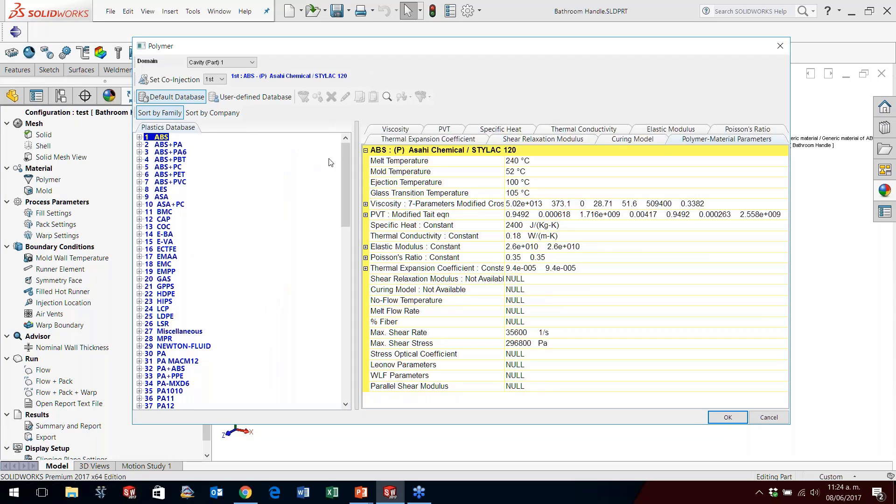
{"action": "mouse_move", "coordinate": [344, 162]}
{"action": "left_mouse_down"}
{"action": "mouse_move", "coordinate": [360, 336]}
{"action": "mouse_move", "coordinate": [348, 318]}
{"action": "mouse_move", "coordinate": [348, 152]}
{"action": "left_mouse_up"}
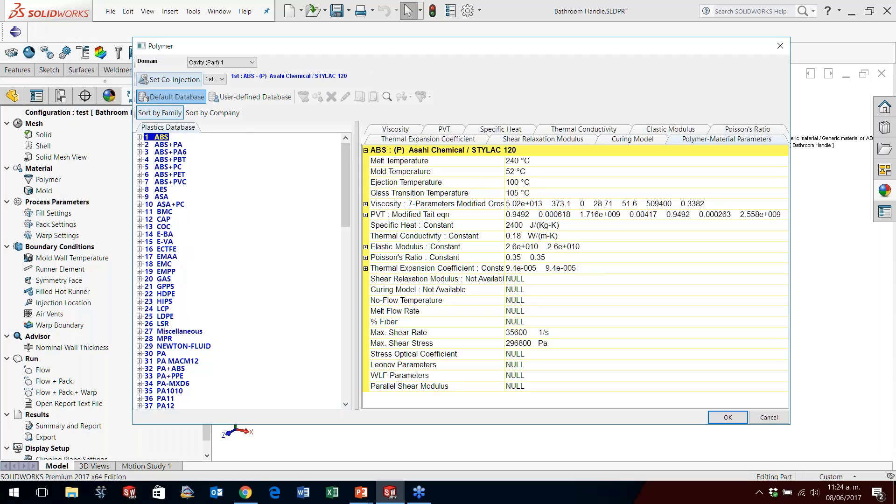
{"action": "left_click", "coordinate": [139, 136]}
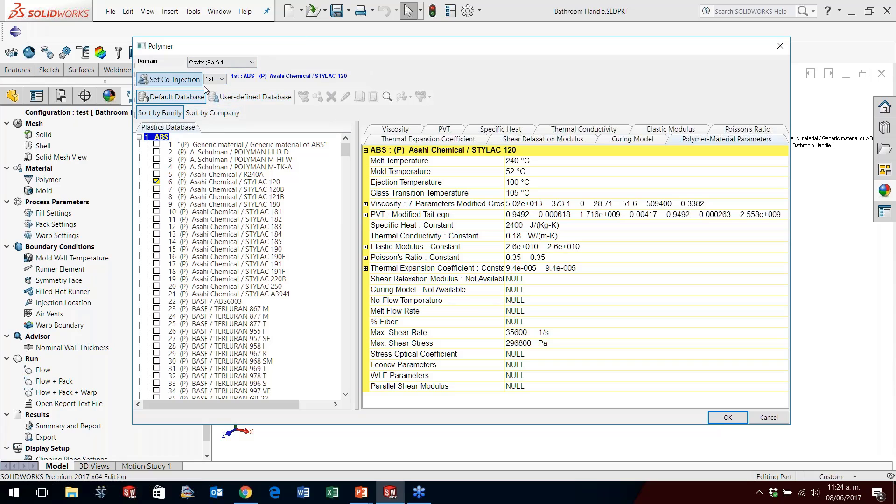
- Enable co-injection for the cavity and switch the polymer selection to the 2nd material
{"action": "left_click", "coordinate": [182, 80]}
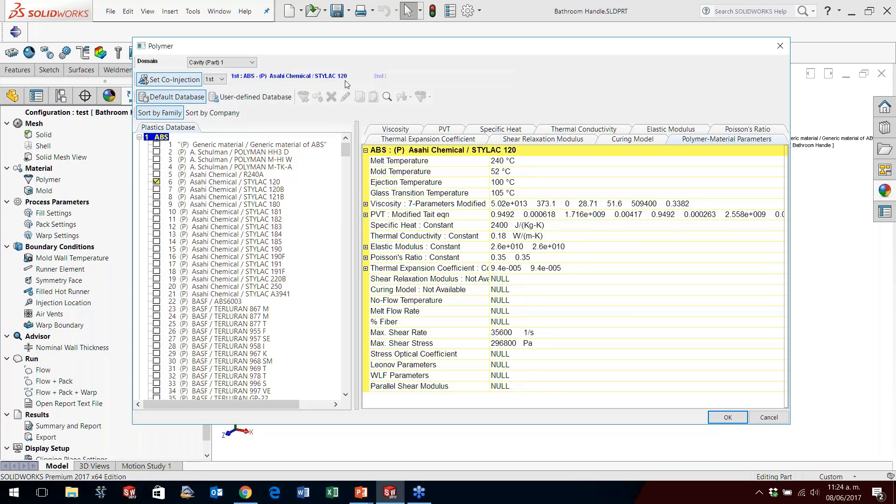
{"action": "left_click", "coordinate": [223, 80]}
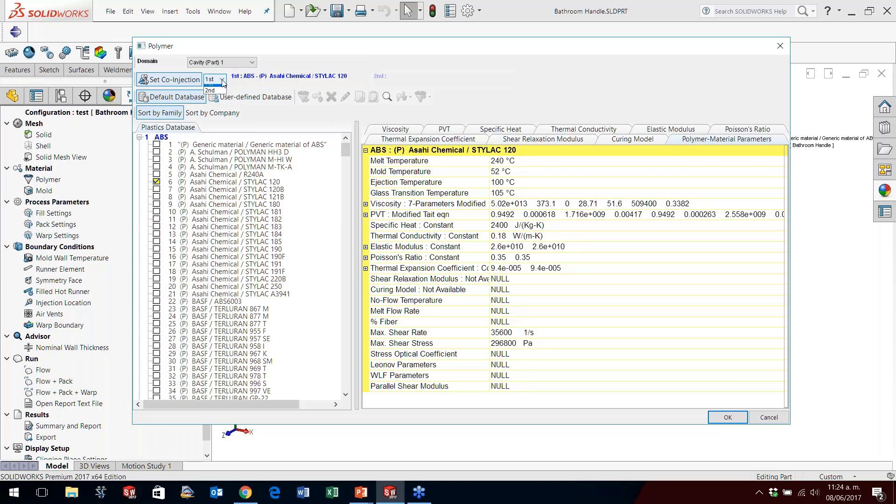
{"action": "left_click", "coordinate": [210, 91]}
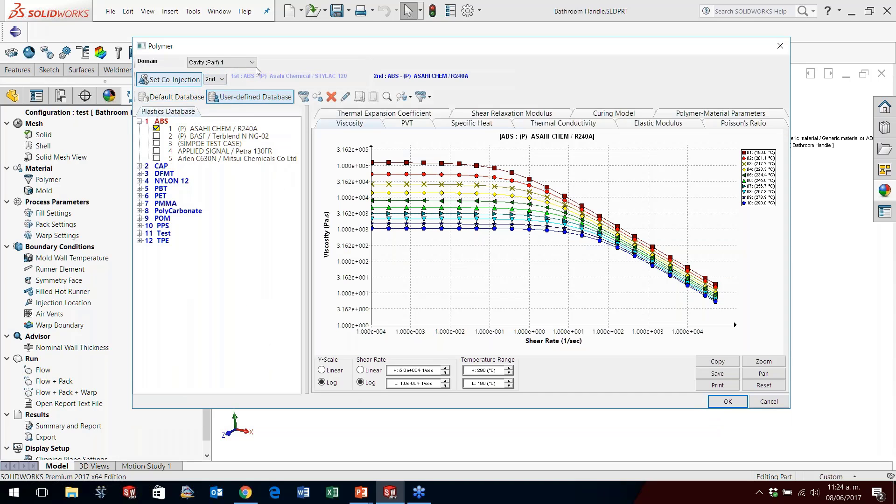
- Assign Others / Nitrogen from the default database's GAS family as the second material and accept the polymer selection
{"action": "left_click", "coordinate": [172, 97]}
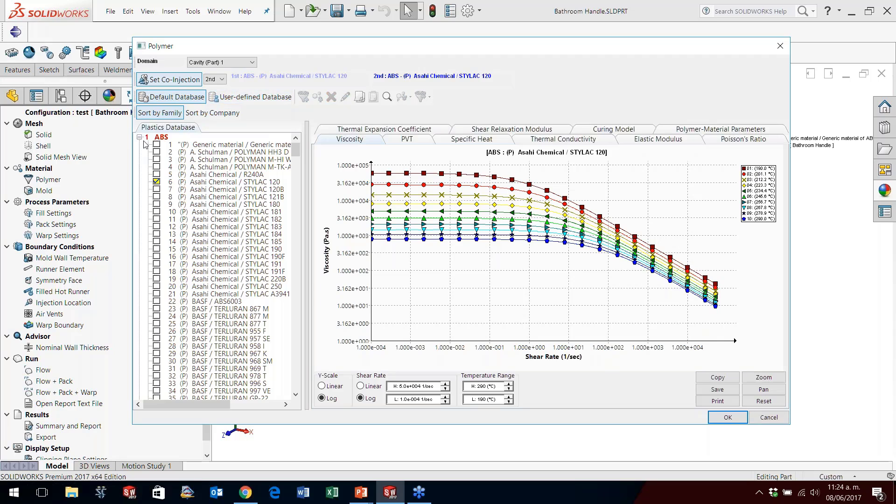
{"action": "left_click", "coordinate": [140, 138]}
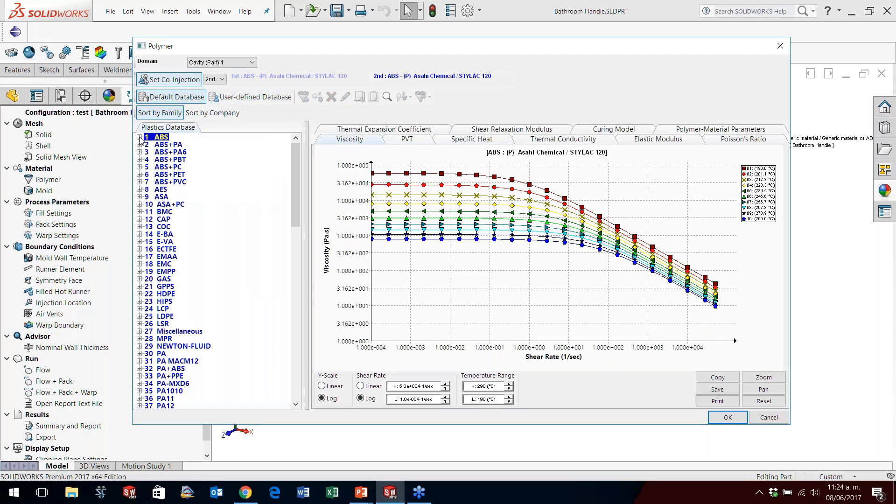
{"action": "left_click", "coordinate": [140, 279]}
{"action": "left_click", "coordinate": [156, 287]}
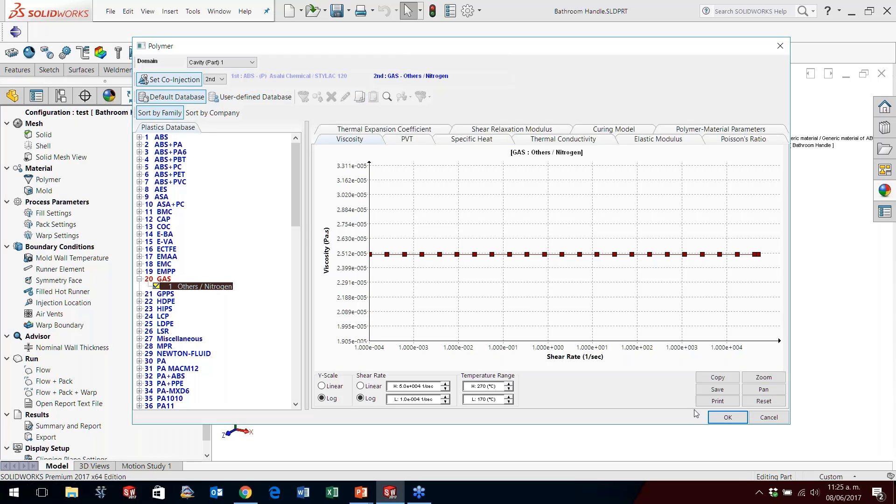
{"action": "left_click", "coordinate": [727, 418]}
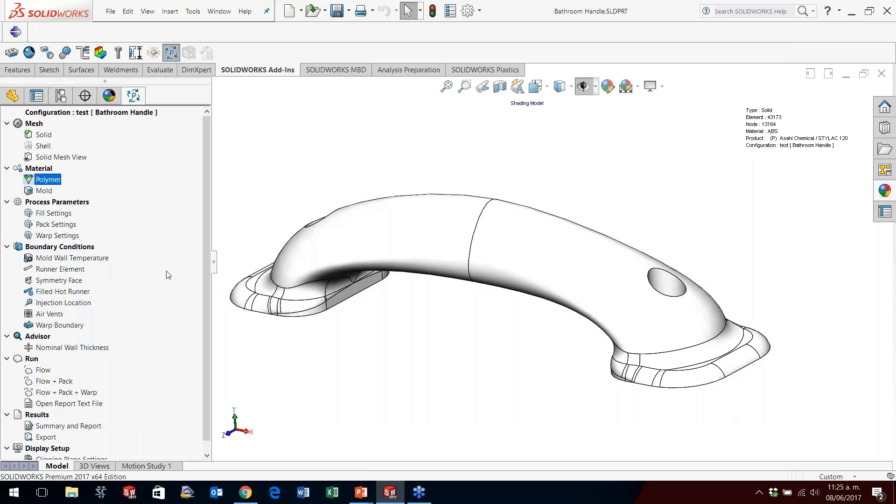
- Set a manual filling time of 7 seconds in the Fill Settings, keep the temperatures and pressure limit, and accept
{"action": "middle_click_drag", "start_coordinate": [286, 192], "coordinate": [396, 236]}
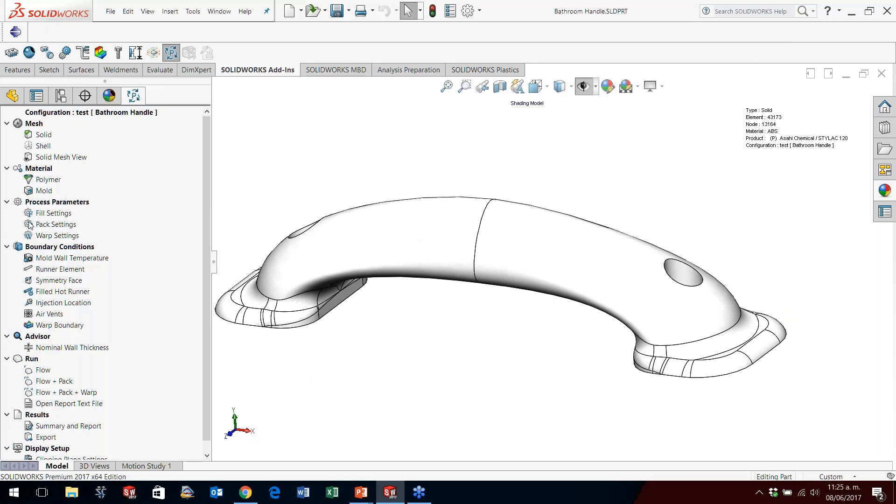
{"action": "left_click", "coordinate": [63, 215]}
{"action": "double_click", "coordinate": [62, 213]}
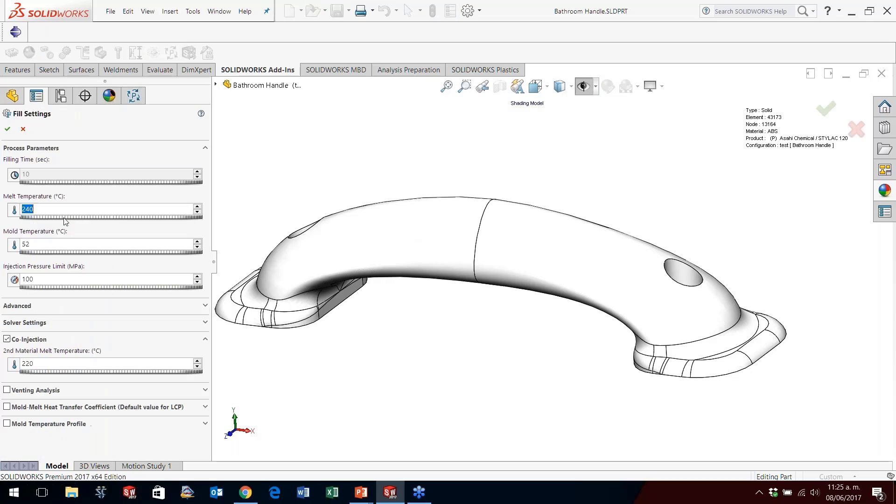
{"action": "left_click", "coordinate": [15, 175]}
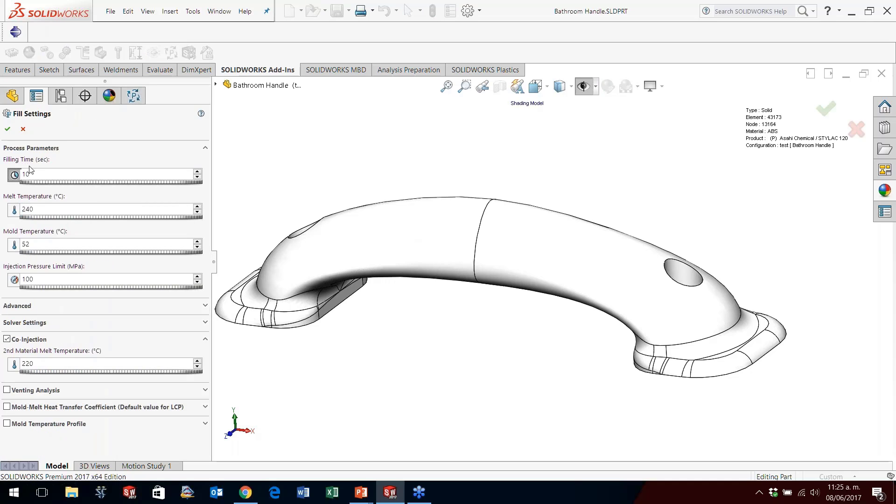
{"action": "double_click", "coordinate": [27, 174]}
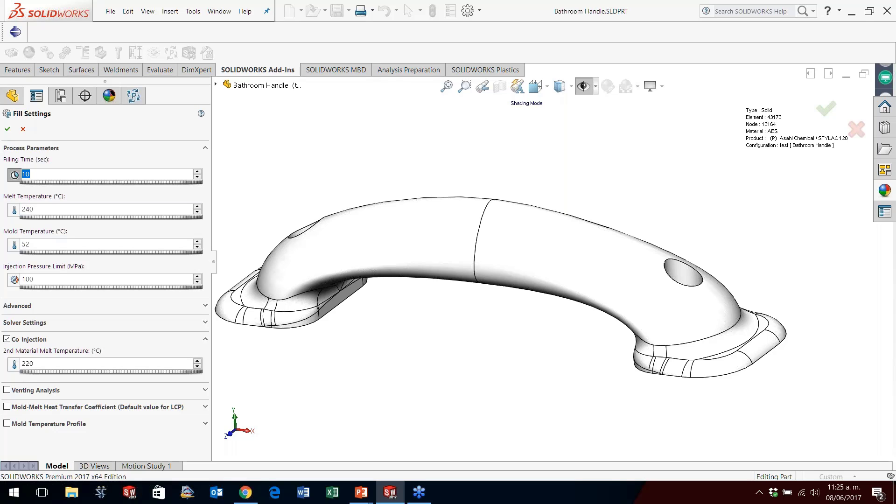
{"action": "type", "text": "7"}
{"action": "key", "text": "Tab"}
{"action": "left_click", "coordinate": [43, 243]}
{"action": "left_click", "coordinate": [44, 279]}
{"action": "left_click", "coordinate": [8, 130]}
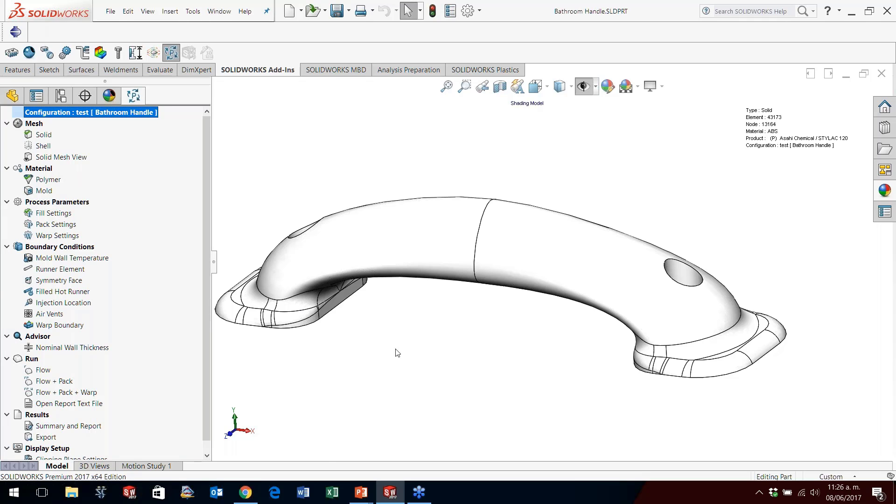
- Start defining injection locations and set the ABS injection range to end at 50% of the volume ratio
{"action": "middle_click_drag", "start_coordinate": [396, 350], "coordinate": [467, 201]}
{"action": "double_click", "coordinate": [84, 303]}
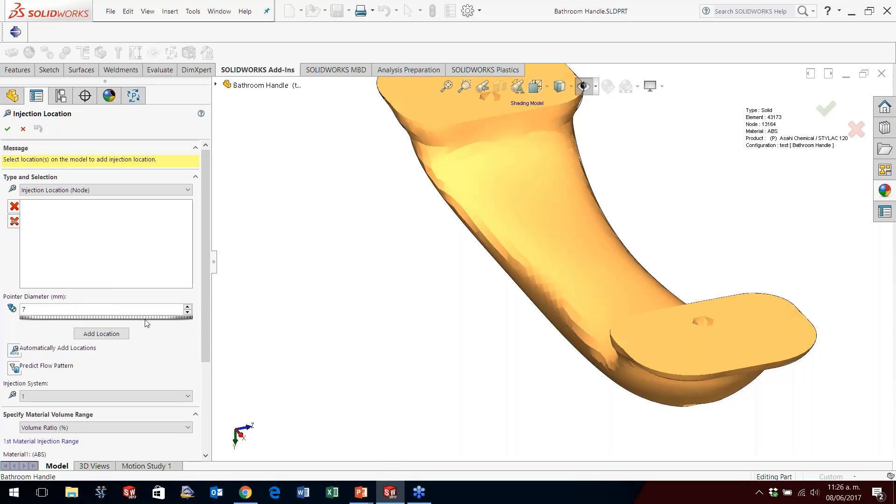
{"action": "scroll", "coordinate": [204, 364], "scroll_direction": "down", "scroll_amount": 2}
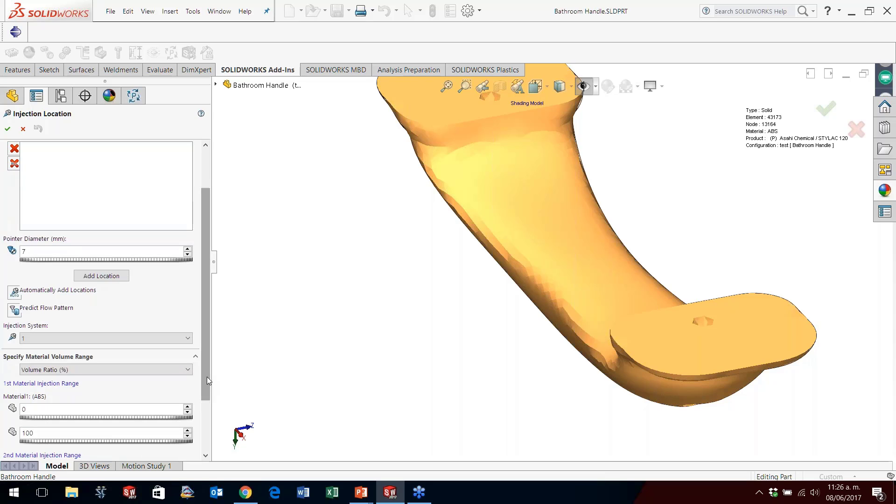
{"action": "scroll", "coordinate": [490, 310], "scroll_direction": "up", "scroll_amount": 3}
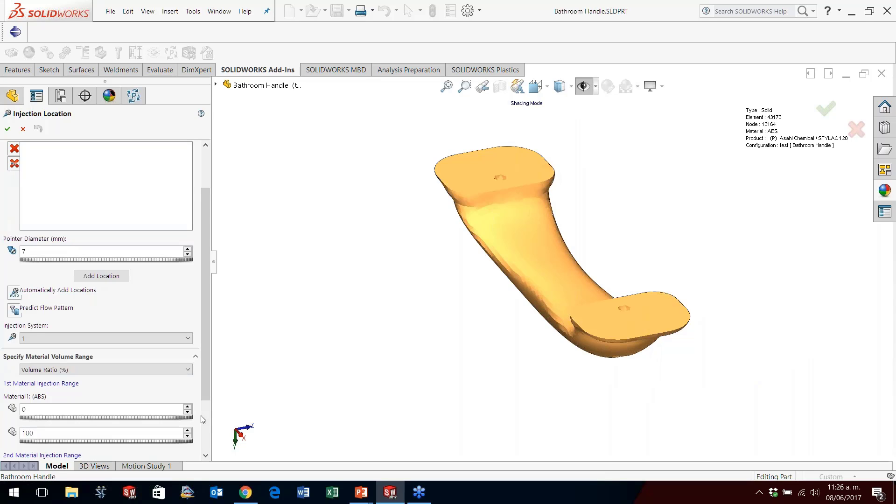
{"action": "left_click_drag", "start_coordinate": [205, 399], "coordinate": [203, 445]}
{"action": "left_click_drag", "start_coordinate": [42, 365], "coordinate": [22, 365]}
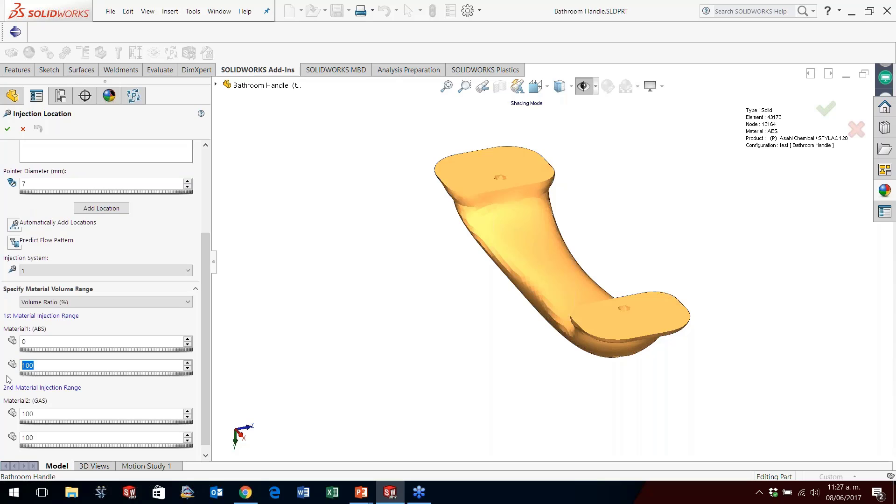
{"action": "type", "text": "50"}
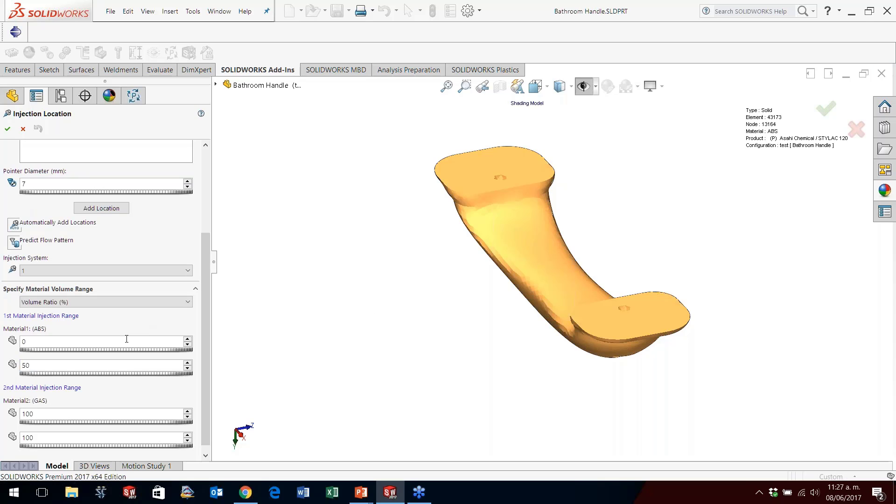
- Add a 7 mm injection location near the outer edge of the handle's flat base, at about (163, 43, 2.4) mm
{"action": "middle_click_drag", "start_coordinate": [686, 343], "coordinate": [728, 344]}
{"action": "scroll", "coordinate": [694, 351], "scroll_direction": "down", "scroll_amount": 4}
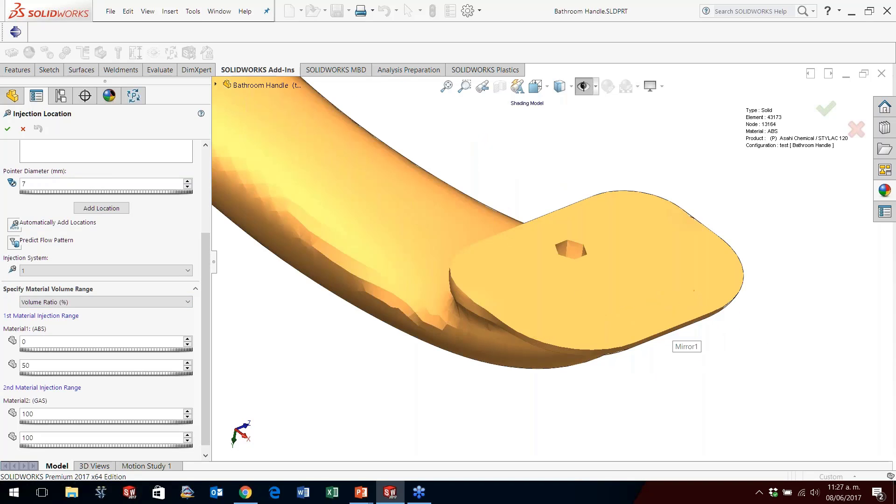
{"action": "left_click", "coordinate": [662, 316]}
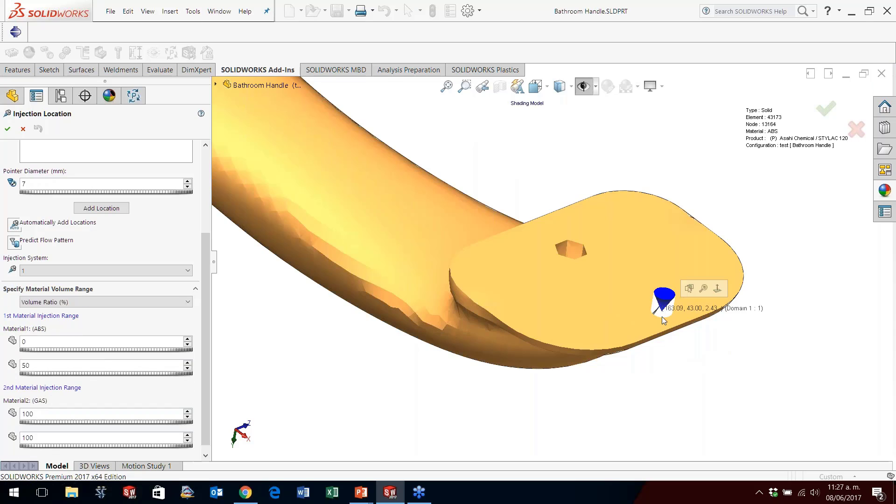
{"action": "left_click_drag", "start_coordinate": [203, 330], "coordinate": [203, 279]}
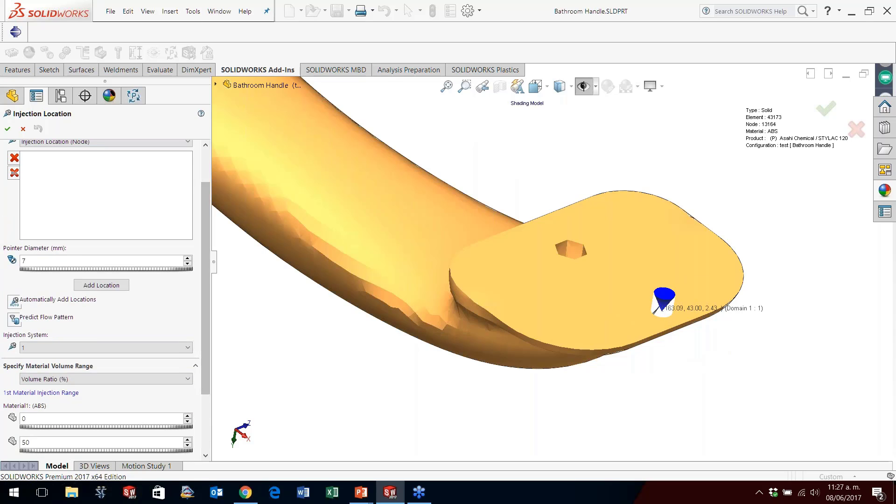
{"action": "left_click", "coordinate": [101, 285]}
{"action": "scroll", "coordinate": [551, 271], "scroll_direction": "up", "scroll_amount": 1}
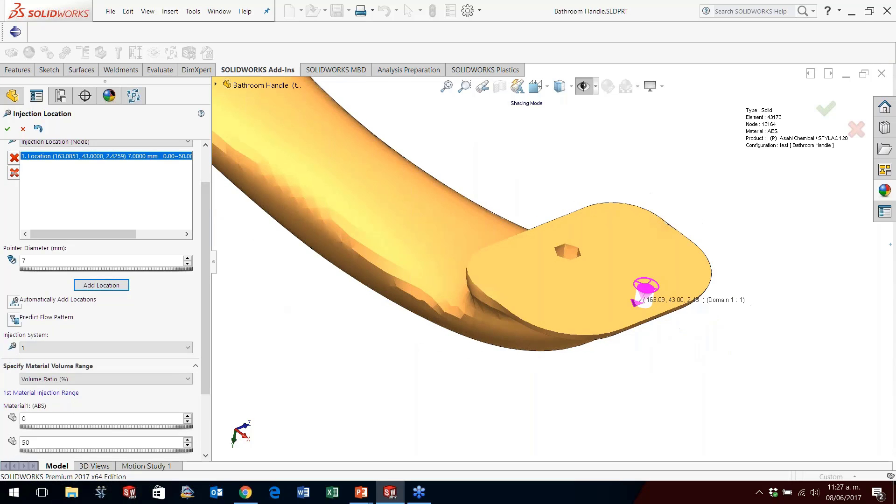
{"action": "mouse_move", "coordinate": [574, 280]}
{"action": "middle_mouse_down"}
{"action": "mouse_move", "coordinate": [578, 260]}
{"action": "mouse_move", "coordinate": [570, 271]}
{"action": "middle_mouse_up"}
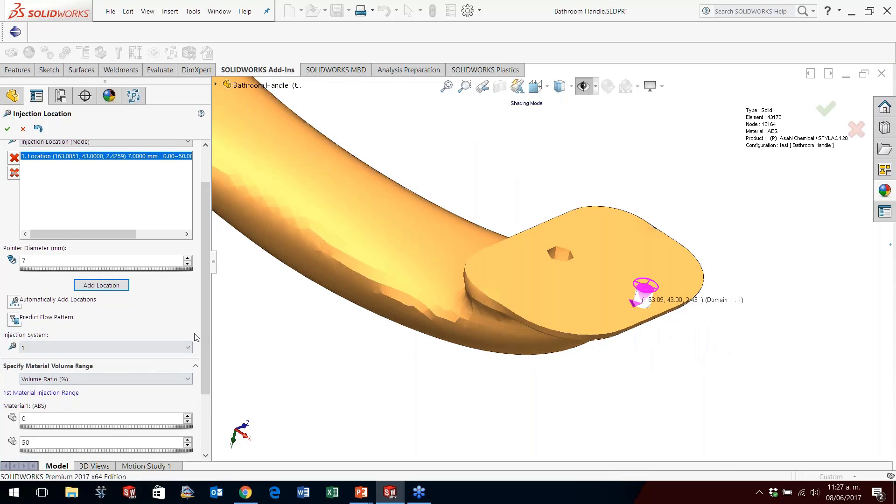
- Choose injection system 2 and set the gas material's injection range to start at 50%
{"action": "left_click_drag", "start_coordinate": [205, 340], "coordinate": [203, 390]}
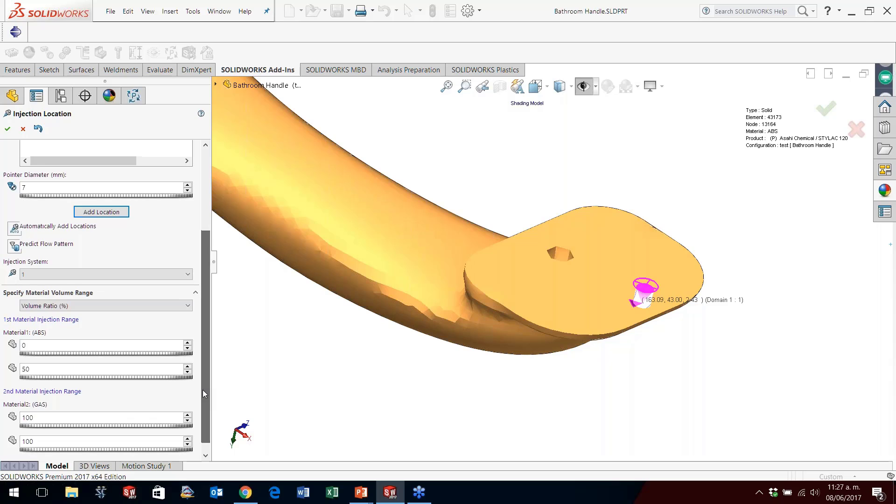
{"action": "left_click", "coordinate": [98, 275]}
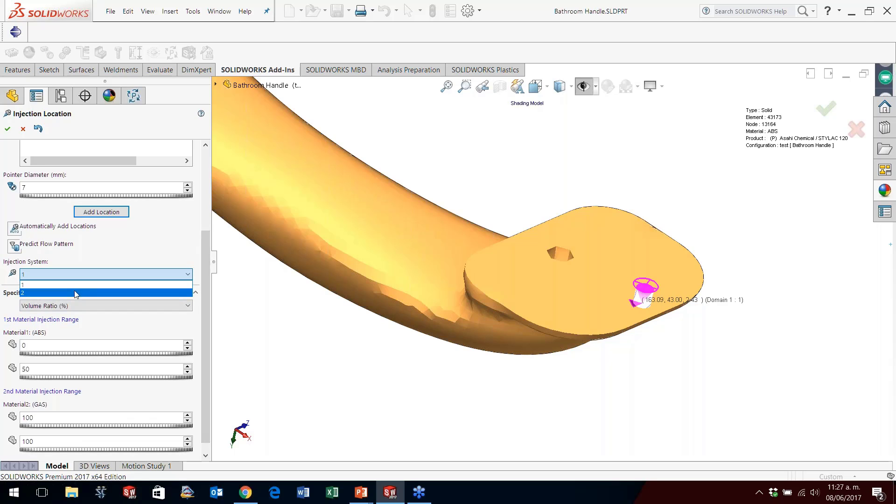
{"action": "left_click", "coordinate": [86, 287]}
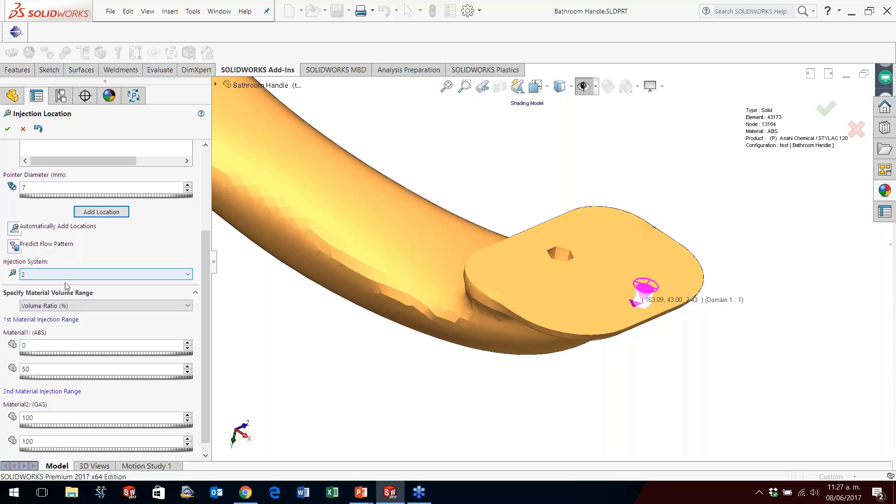
{"action": "left_click", "coordinate": [28, 418]}
{"action": "double_click", "coordinate": [28, 417]}
{"action": "type", "text": "5"}
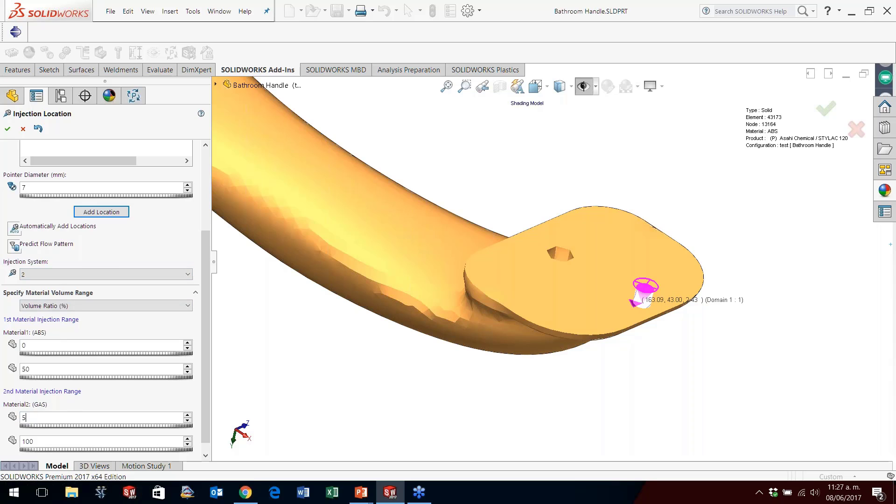
{"action": "type", "text": "0"}
{"action": "scroll", "coordinate": [101, 298], "scroll_direction": "up", "scroll_amount": 5}
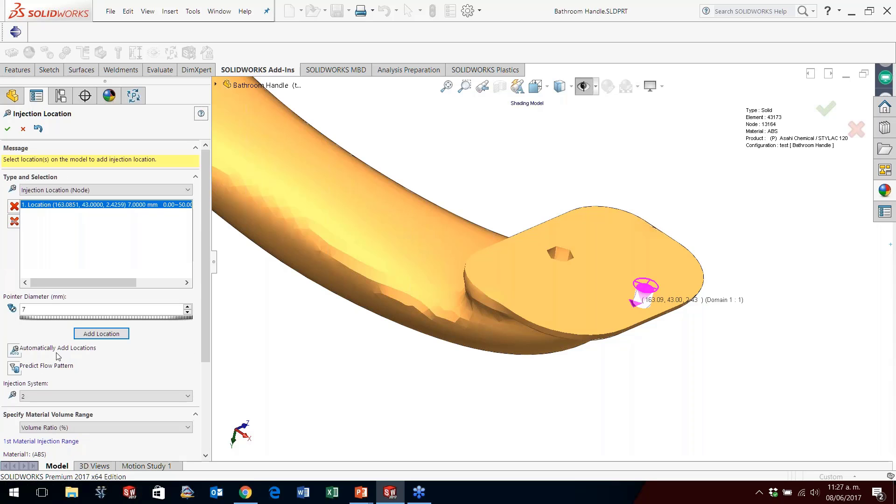
{"action": "left_click_drag", "start_coordinate": [206, 328], "coordinate": [207, 434]}
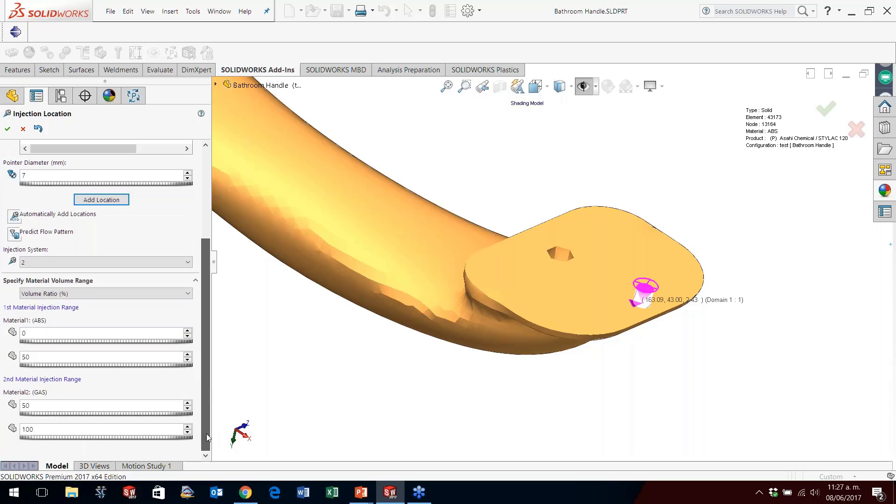
- Add the second injection location near the centre of the same base, beside the first one, and accept both locations
{"action": "left_click", "coordinate": [616, 285]}
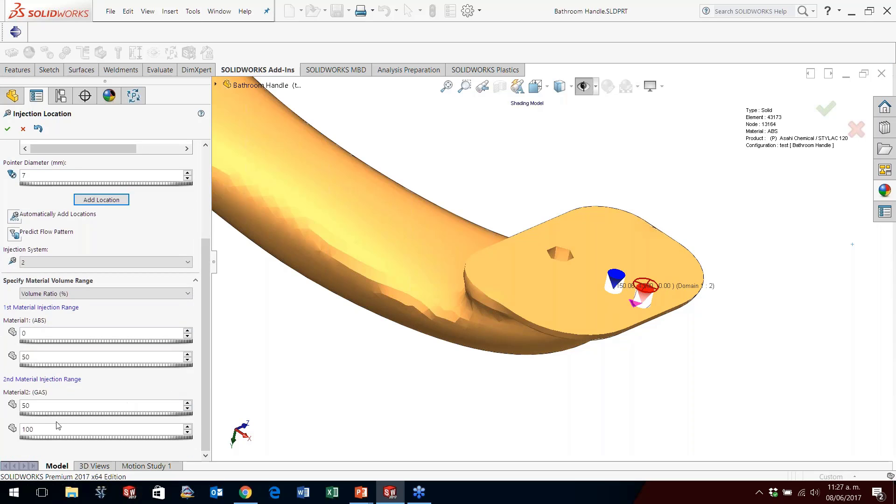
{"action": "left_click", "coordinate": [101, 200]}
{"action": "middle_click_drag", "start_coordinate": [426, 344], "coordinate": [424, 341]}
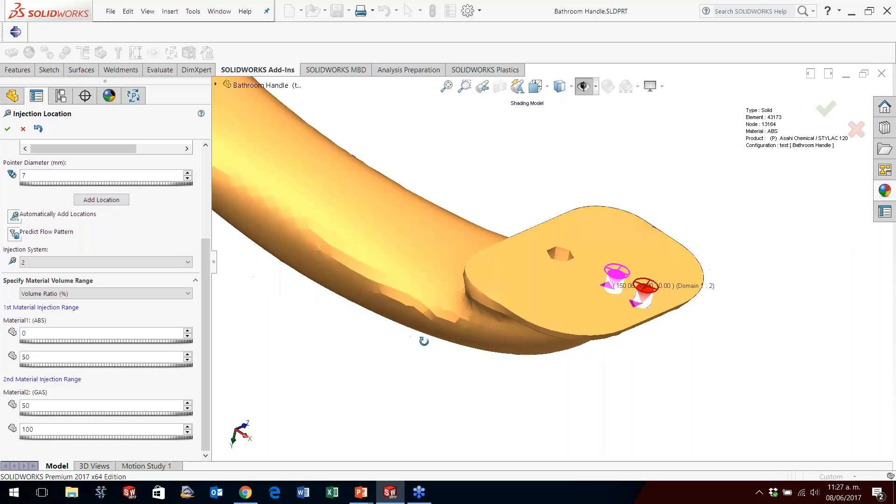
{"action": "left_click", "coordinate": [8, 129]}
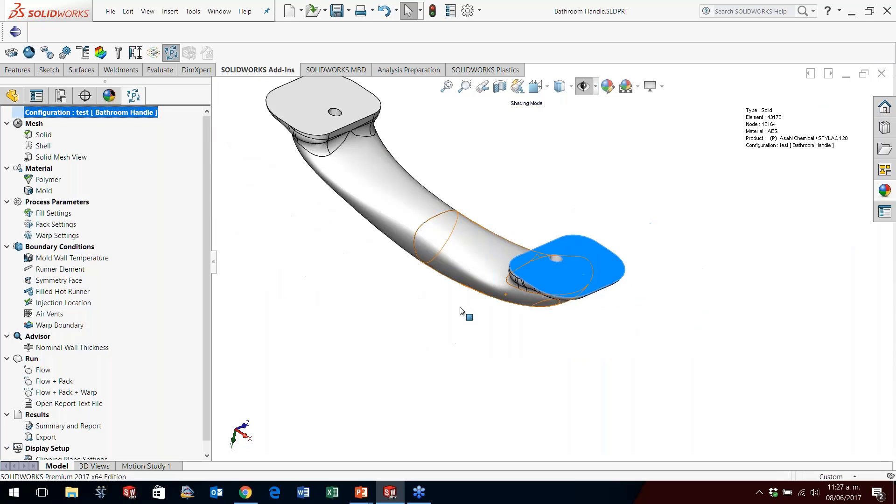
{"action": "left_click", "coordinate": [461, 310]}
{"action": "middle_click_drag", "start_coordinate": [484, 190], "coordinate": [663, 226]}
{"action": "scroll", "coordinate": [615, 415], "scroll_direction": "down", "scroll_amount": 5}
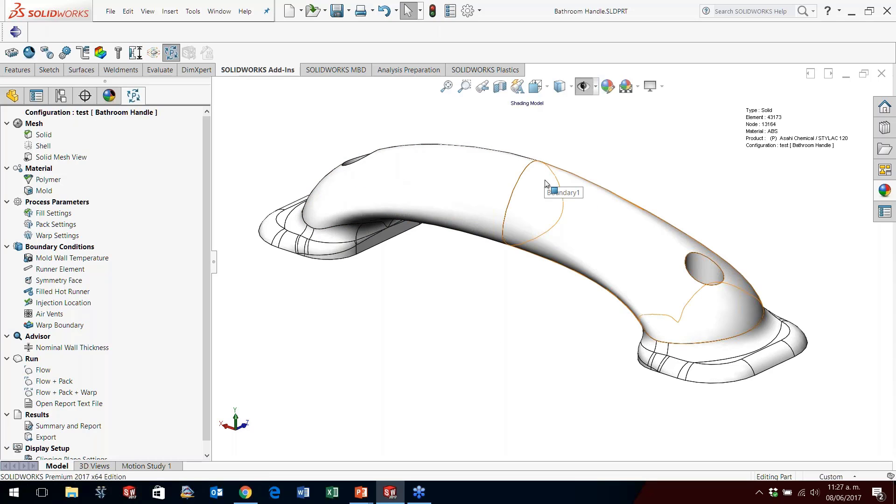
{"action": "mouse_move", "coordinate": [504, 231]}
{"action": "middle_mouse_down"}
{"action": "mouse_move", "coordinate": [505, 196]}
{"action": "mouse_move", "coordinate": [504, 231]}
{"action": "middle_mouse_up"}
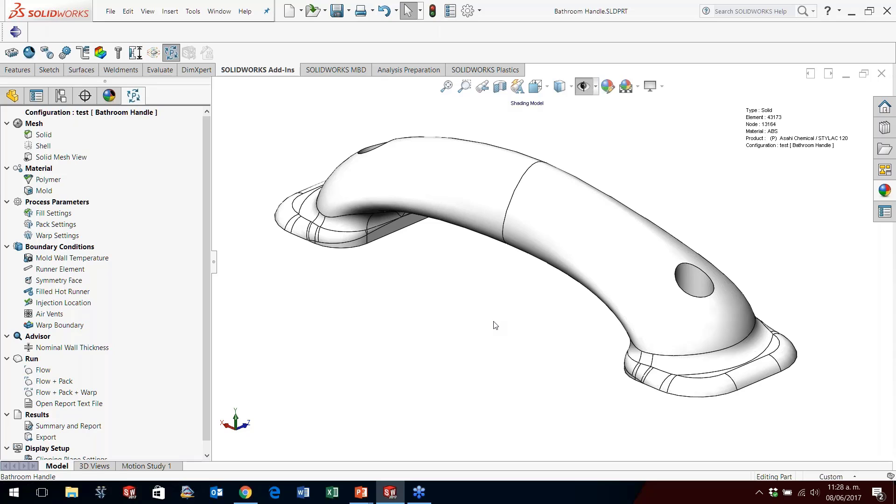
{"action": "middle_click_drag", "start_coordinate": [496, 326], "coordinate": [508, 250]}
- Activate the handle's better mesh configuration and reload the SOLIDWORKS Plastics project for it
{"action": "scroll", "coordinate": [179, 388], "scroll_direction": "down", "scroll_amount": 1}
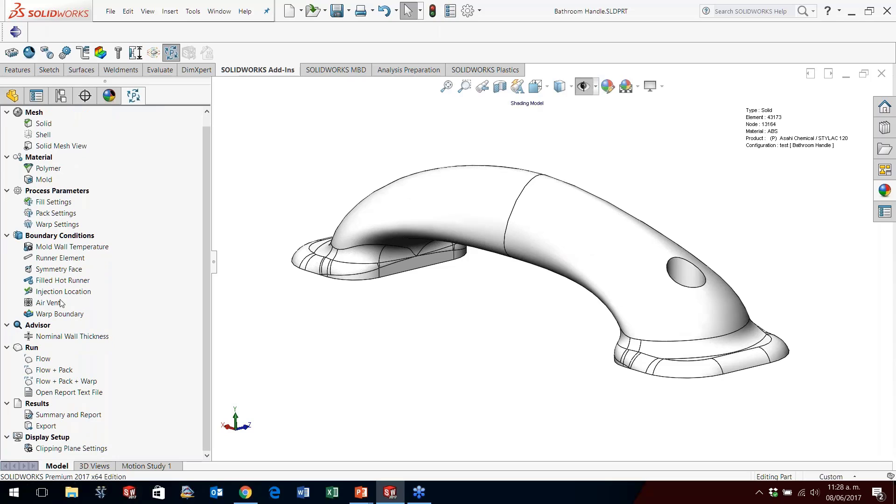
{"action": "left_click", "coordinate": [42, 360]}
{"action": "left_click", "coordinate": [62, 96]}
{"action": "double_click", "coordinate": [70, 144]}
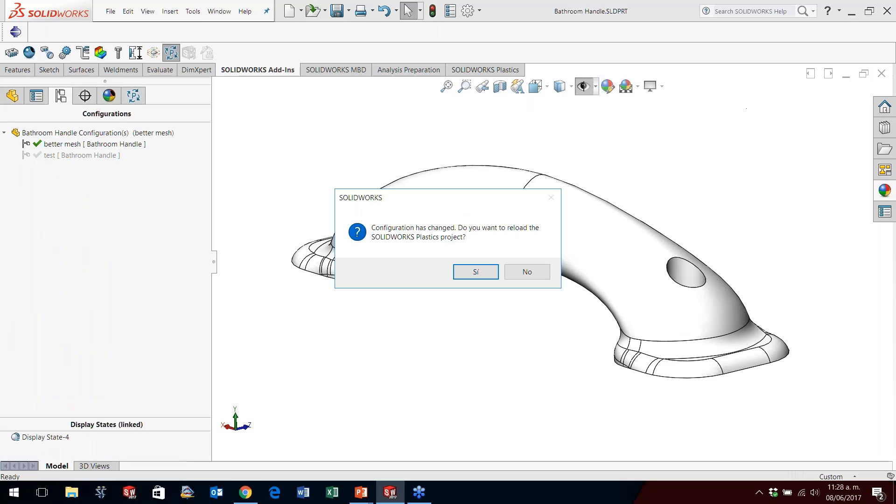
{"action": "left_click", "coordinate": [475, 272]}
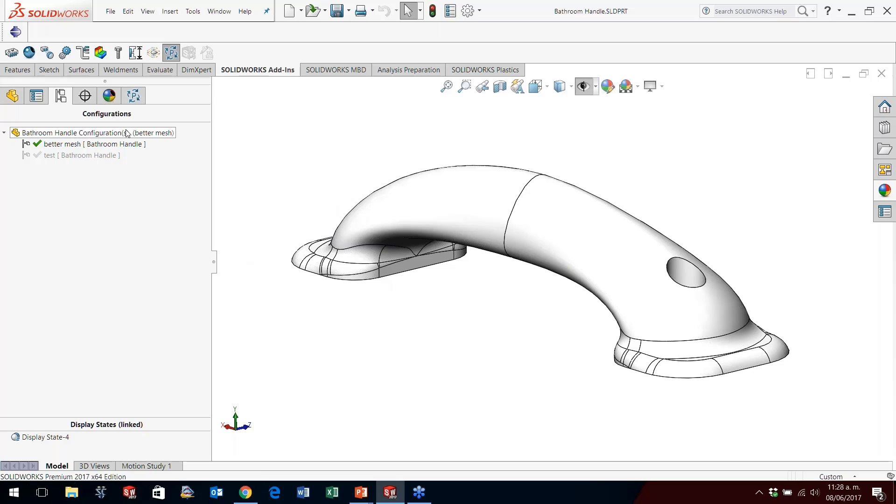
- Review both injection locations on the handle's flat base in the better mesh study and accept their existing settings
{"action": "left_click", "coordinate": [133, 96]}
{"action": "left_click", "coordinate": [48, 179]}
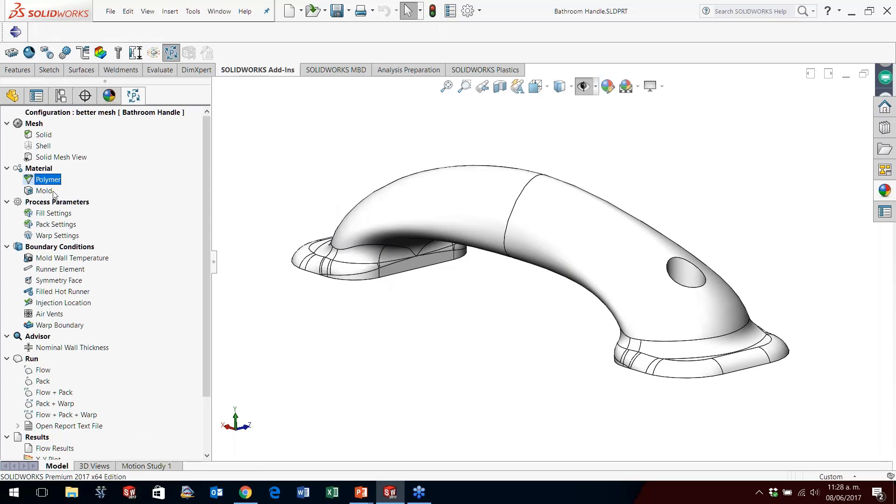
{"action": "double_click", "coordinate": [55, 303]}
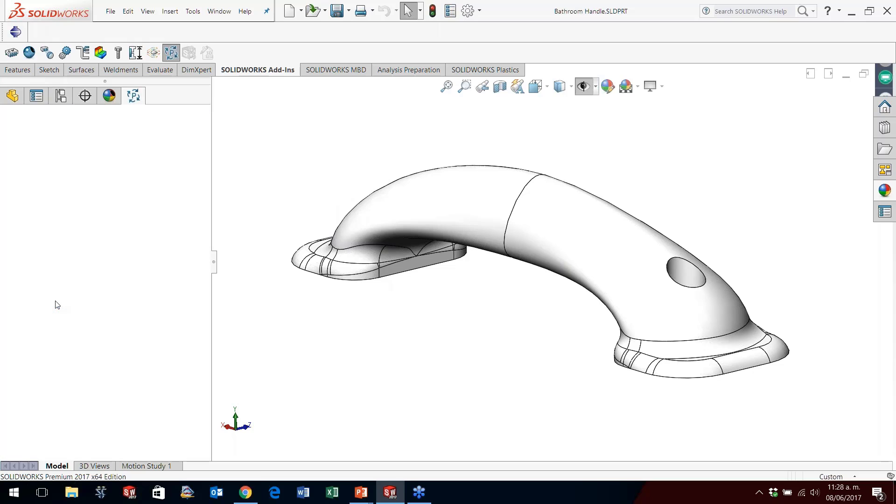
{"action": "middle_click_drag", "start_coordinate": [511, 279], "coordinate": [528, 125]}
{"action": "scroll", "coordinate": [685, 307], "scroll_direction": "down", "scroll_amount": 2}
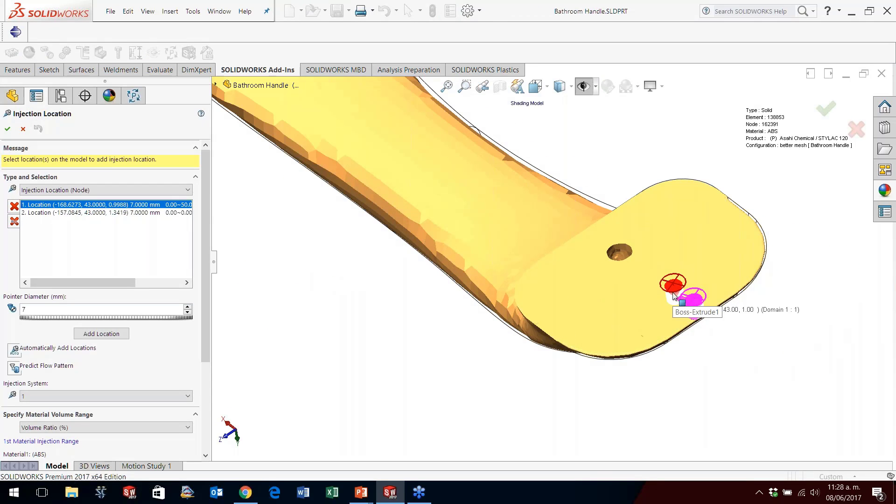
{"action": "left_click", "coordinate": [117, 213]}
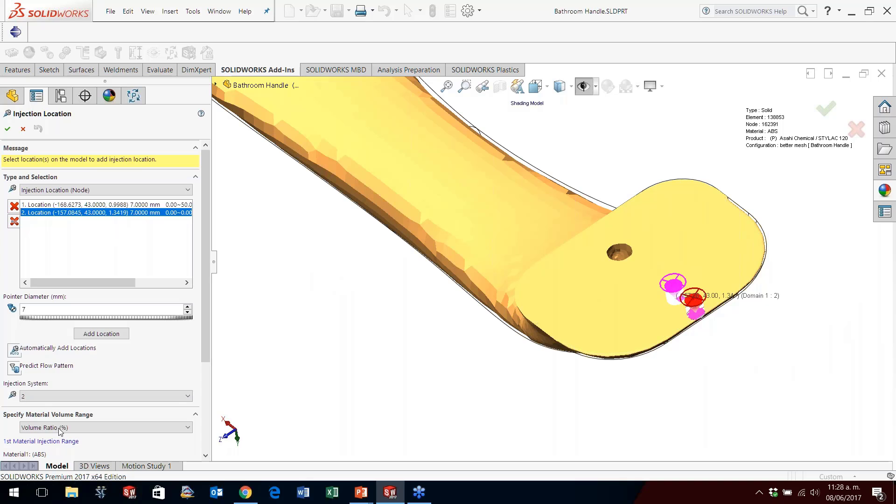
{"action": "left_click", "coordinate": [7, 129]}
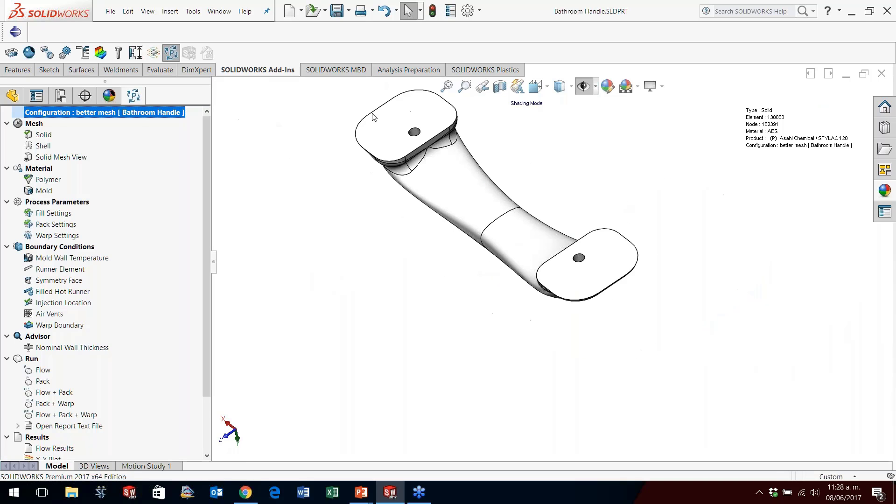
- Open the flow results of the better mesh study and examine the Fill Time plot on the handle
{"action": "middle_click_drag", "start_coordinate": [454, 135], "coordinate": [439, 182]}
{"action": "middle_click_drag", "start_coordinate": [411, 438], "coordinate": [426, 286]}
{"action": "middle_click_drag", "start_coordinate": [426, 286], "coordinate": [404, 334]}
{"action": "scroll", "coordinate": [106, 425], "scroll_direction": "down", "scroll_amount": 1}
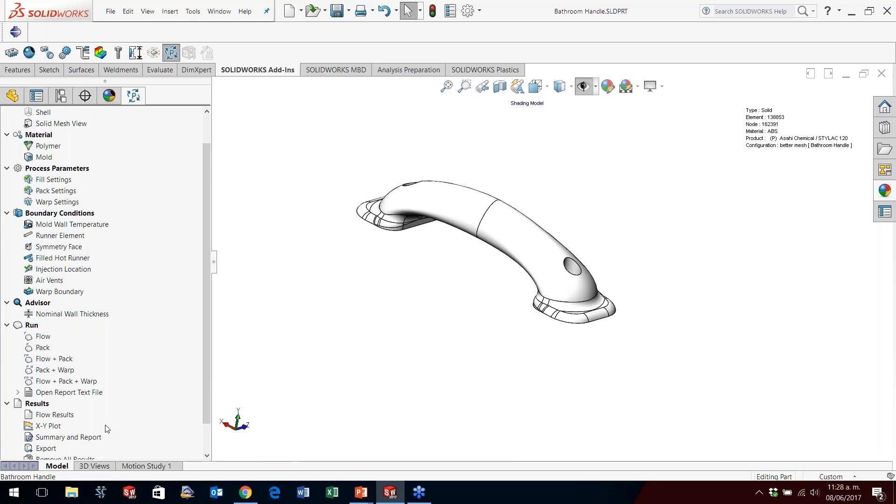
{"action": "scroll", "coordinate": [106, 429], "scroll_direction": "down", "scroll_amount": 1}
{"action": "left_click", "coordinate": [54, 381]}
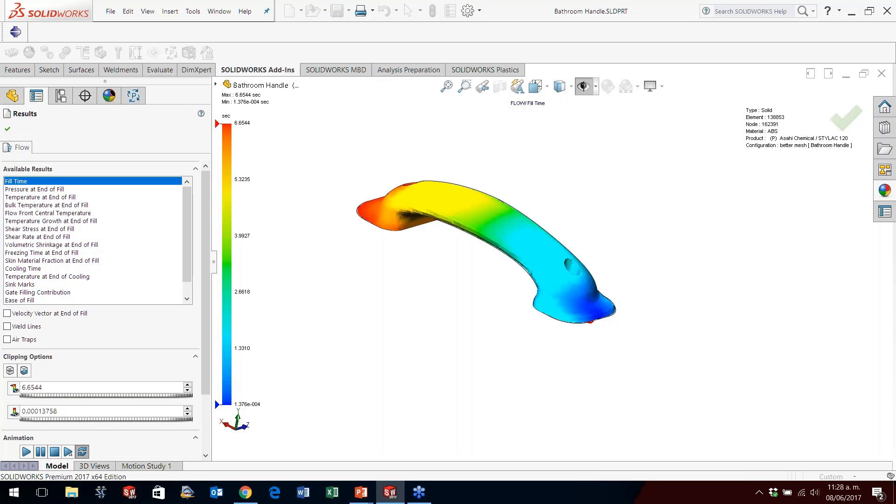
{"action": "mouse_move", "coordinate": [365, 210]}
{"action": "middle_mouse_down"}
{"action": "mouse_move", "coordinate": [375, 145]}
{"action": "mouse_move", "coordinate": [363, 222]}
{"action": "middle_mouse_up"}
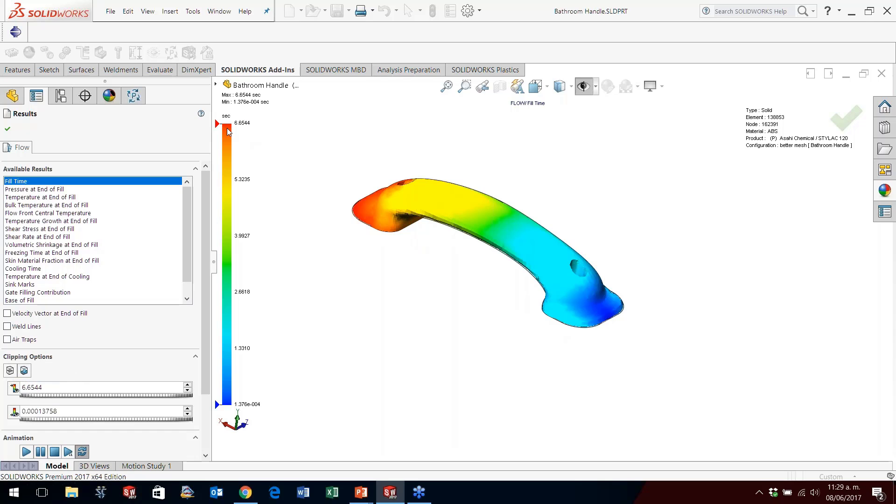
{"action": "middle_click_drag", "start_coordinate": [439, 256], "coordinate": [434, 228]}
{"action": "scroll", "coordinate": [431, 211], "scroll_direction": "down", "scroll_amount": 1}
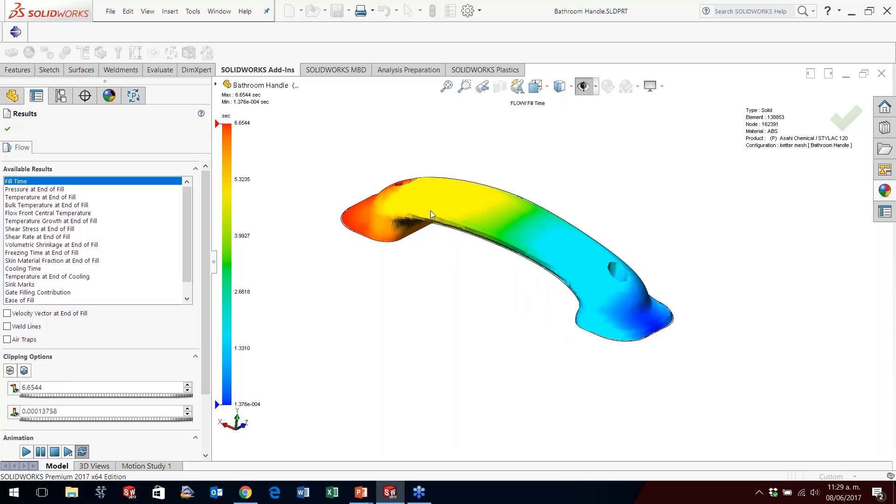
- Switch the Fill Time plot's clipping display mode and play the filling animation along the handle
{"action": "left_click", "coordinate": [24, 371]}
{"action": "left_click", "coordinate": [27, 451]}
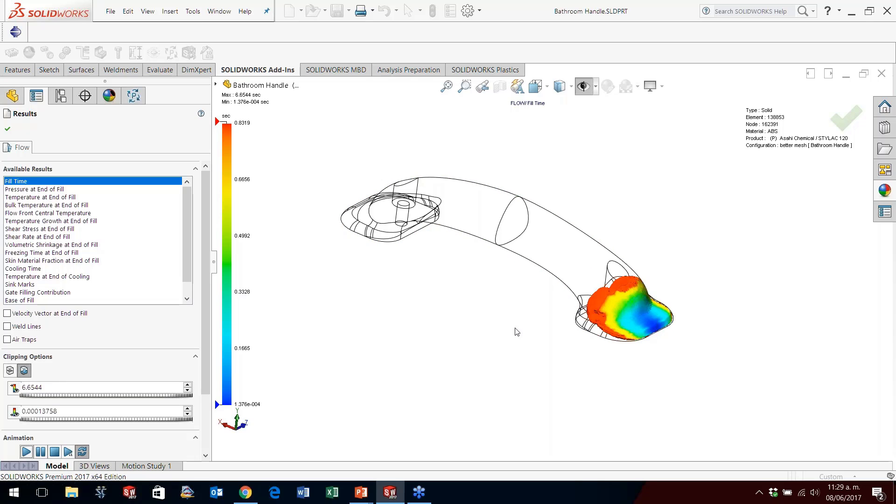
{"action": "middle_click_drag", "start_coordinate": [628, 295], "coordinate": [498, 260]}
{"action": "scroll", "coordinate": [498, 260], "scroll_direction": "down", "scroll_amount": 3}
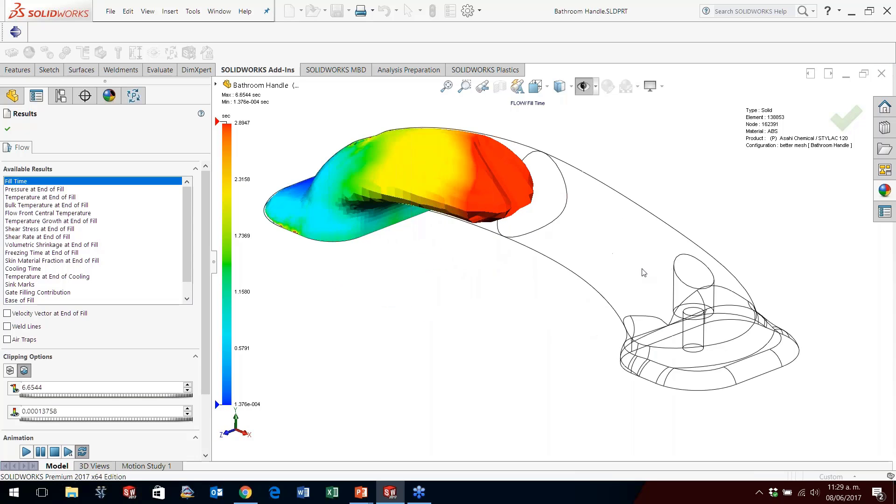
{"action": "scroll", "coordinate": [680, 248], "scroll_direction": "up", "scroll_amount": 1}
{"action": "scroll", "coordinate": [668, 248], "scroll_direction": "down", "scroll_amount": 1}
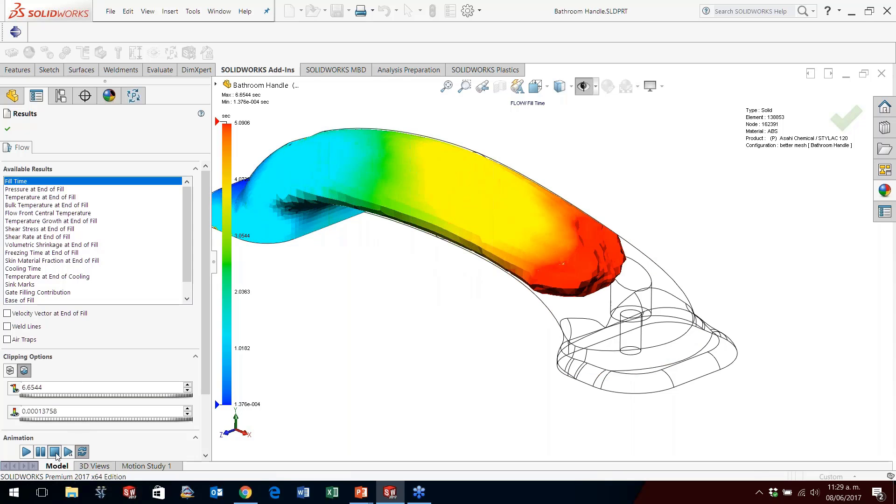
- Display the Ease of Fill result and examine it over the whole handle
{"action": "scroll", "coordinate": [189, 252], "scroll_direction": "down", "scroll_amount": 1}
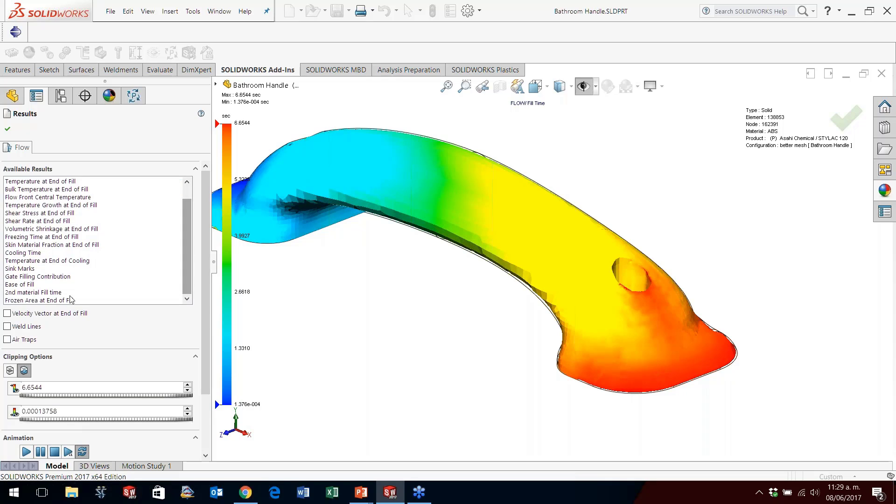
{"action": "left_click", "coordinate": [8, 285]}
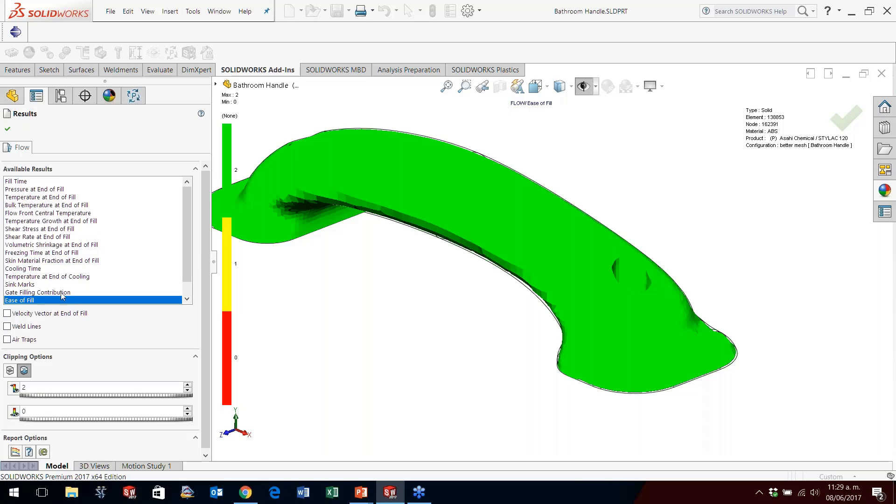
{"action": "scroll", "coordinate": [377, 250], "scroll_direction": "up", "scroll_amount": 1}
{"action": "scroll", "coordinate": [365, 238], "scroll_direction": "down", "scroll_amount": 1}
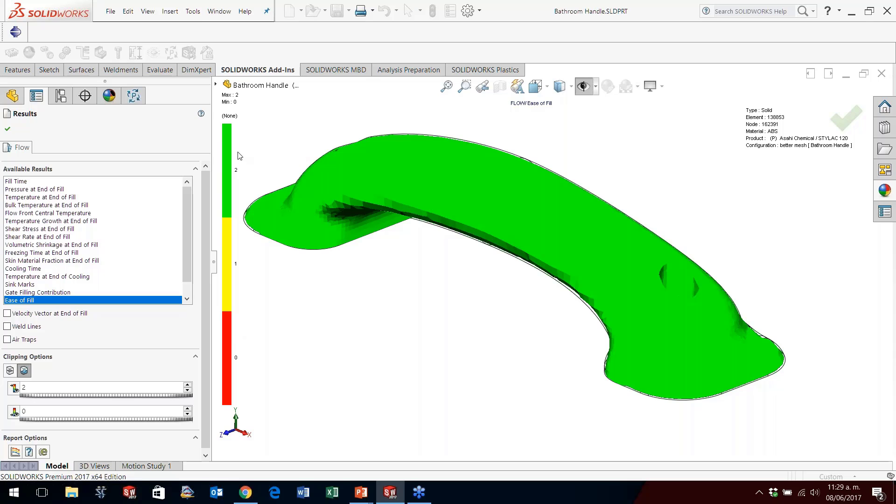
{"action": "middle_click_drag", "start_coordinate": [452, 310], "coordinate": [541, 157]}
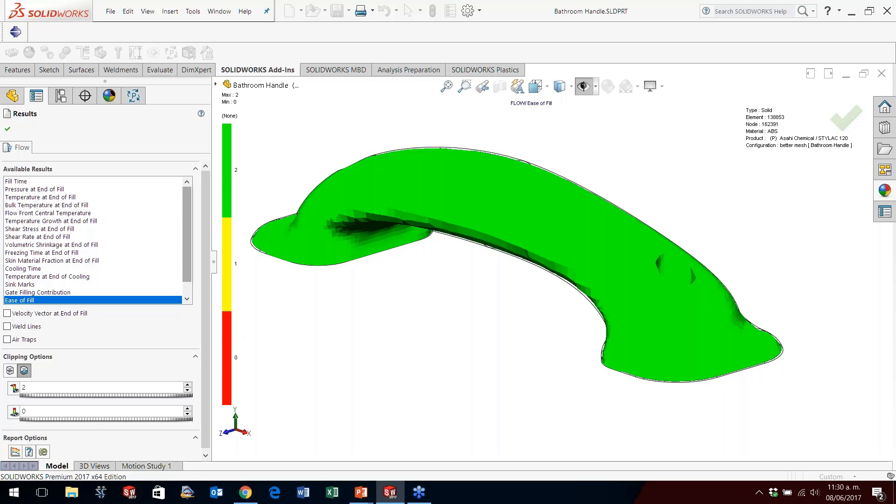
{"action": "mouse_move", "coordinate": [462, 282]}
{"action": "middle_mouse_down"}
{"action": "mouse_move", "coordinate": [443, 256]}
{"action": "mouse_move", "coordinate": [453, 270]}
{"action": "middle_mouse_up"}
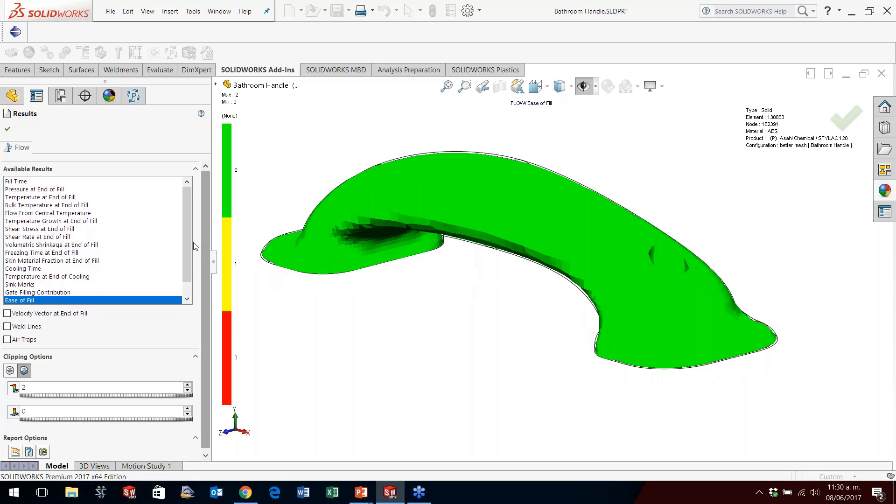
- Examine the Flow Front Central Temperature and Pressure at End of Fill results on the handle
{"action": "left_click", "coordinate": [80, 213]}
{"action": "middle_click_drag", "start_coordinate": [368, 311], "coordinate": [453, 282]}
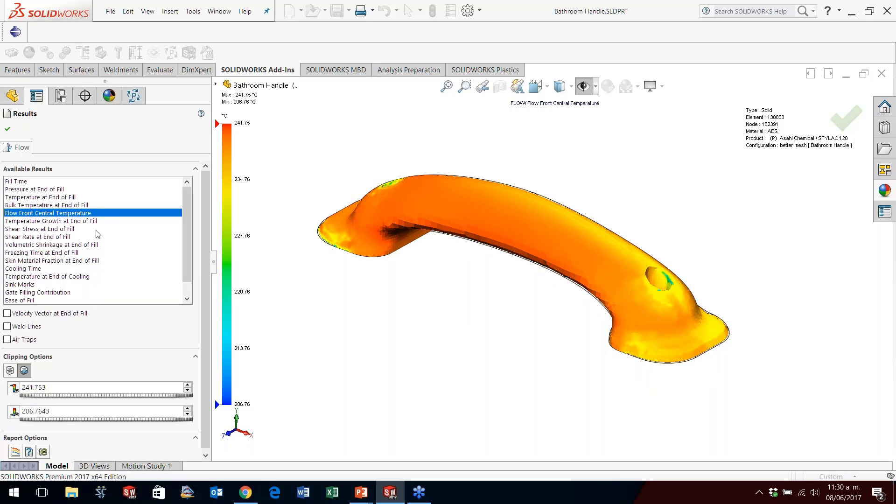
{"action": "middle_click_drag", "start_coordinate": [394, 205], "coordinate": [405, 191]}
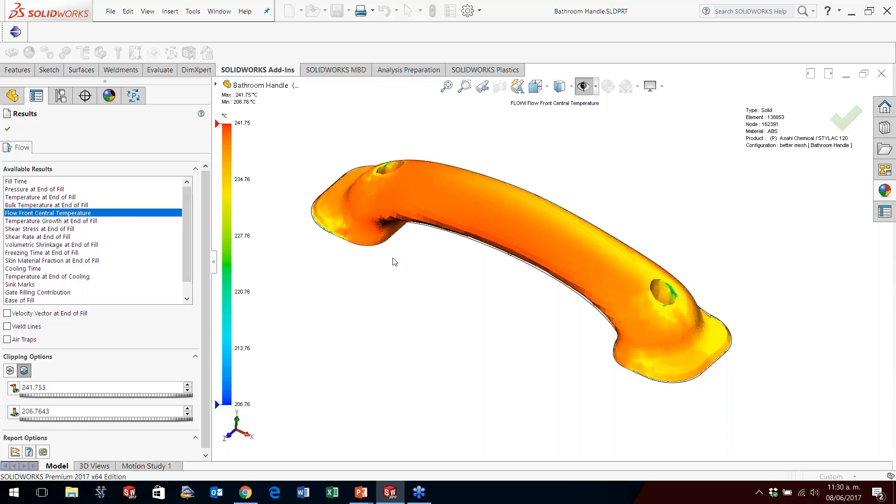
{"action": "left_click", "coordinate": [42, 189]}
{"action": "middle_click_drag", "start_coordinate": [412, 304], "coordinate": [358, 300]}
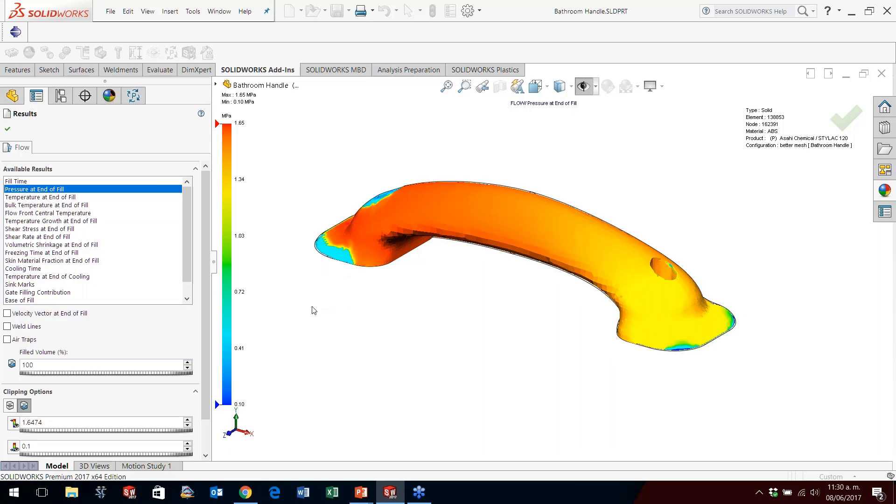
- Enable the Weld Lines overlay and show it on the Fill Time plot around the hole near the injection end
{"action": "left_click", "coordinate": [7, 327]}
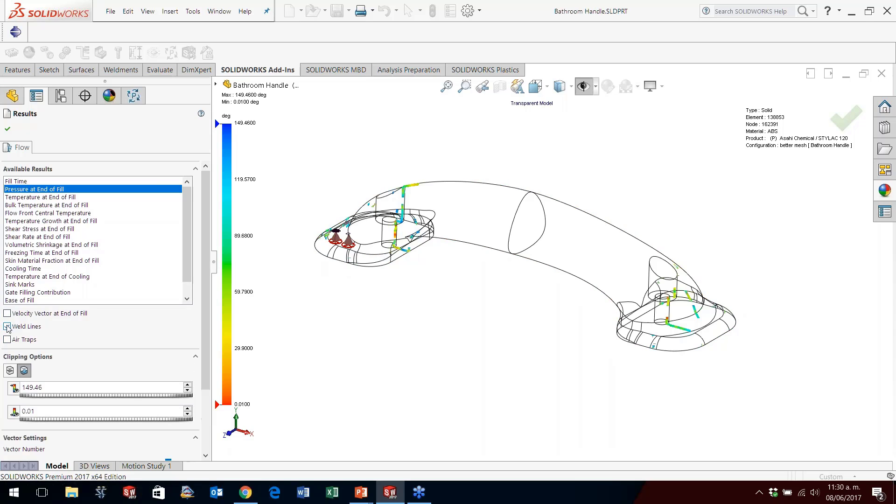
{"action": "left_click", "coordinate": [47, 182]}
{"action": "middle_click_drag", "start_coordinate": [528, 252], "coordinate": [515, 353]}
{"action": "scroll", "coordinate": [514, 353], "scroll_direction": "down", "scroll_amount": 3}
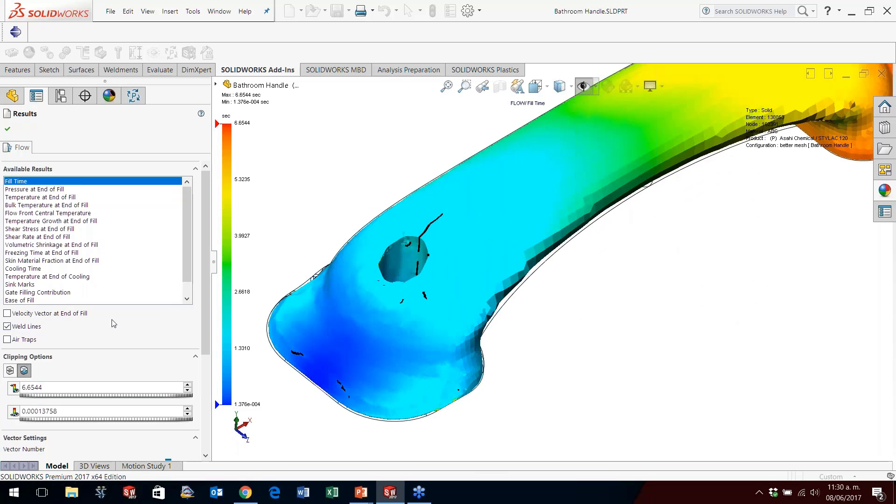
- Play the Fill Time animation with the weld lines shown, stop it and inspect the injection end of the handle
{"action": "scroll", "coordinate": [21, 411], "scroll_direction": "down", "scroll_amount": 5}
{"action": "left_click", "coordinate": [26, 376]}
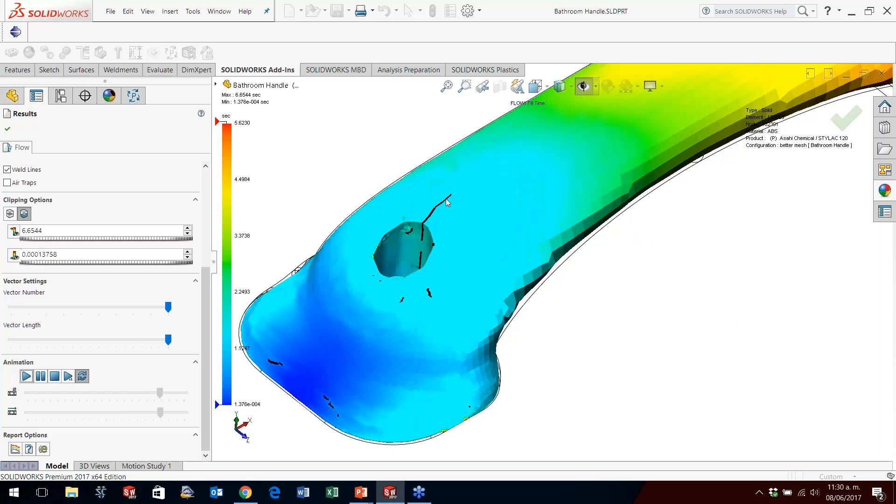
{"action": "left_click", "coordinate": [53, 378]}
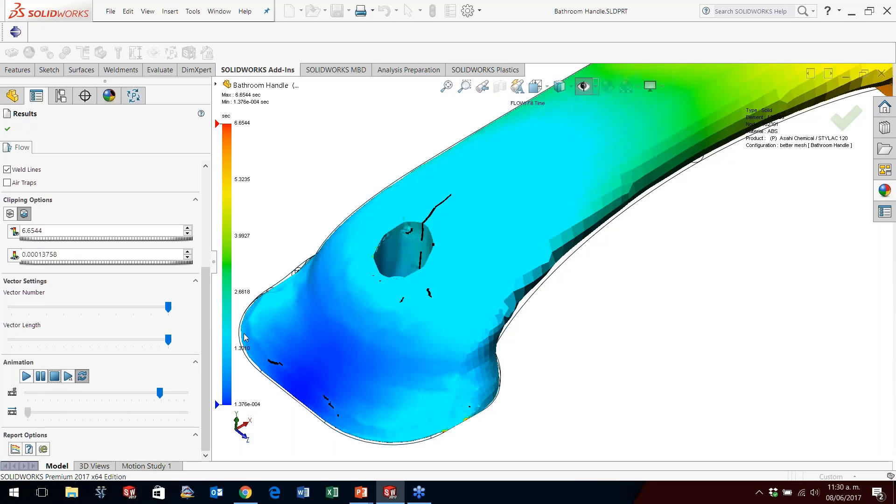
{"action": "scroll", "coordinate": [550, 266], "scroll_direction": "up", "scroll_amount": 4}
{"action": "middle_click_drag", "start_coordinate": [650, 302], "coordinate": [670, 284]}
{"action": "scroll", "coordinate": [436, 273], "scroll_direction": "down", "scroll_amount": 3}
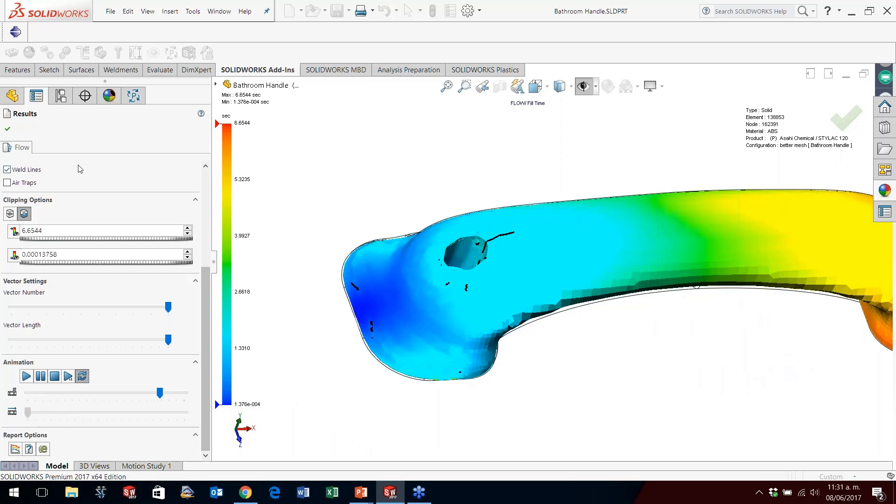
- Raise the Fill Time plot's lower clipping limit to 0.03692, and restore it to 0.000138
{"action": "scroll", "coordinate": [131, 254], "scroll_direction": "up", "scroll_amount": 3}
{"action": "scroll", "coordinate": [198, 267], "scroll_direction": "down", "scroll_amount": 2}
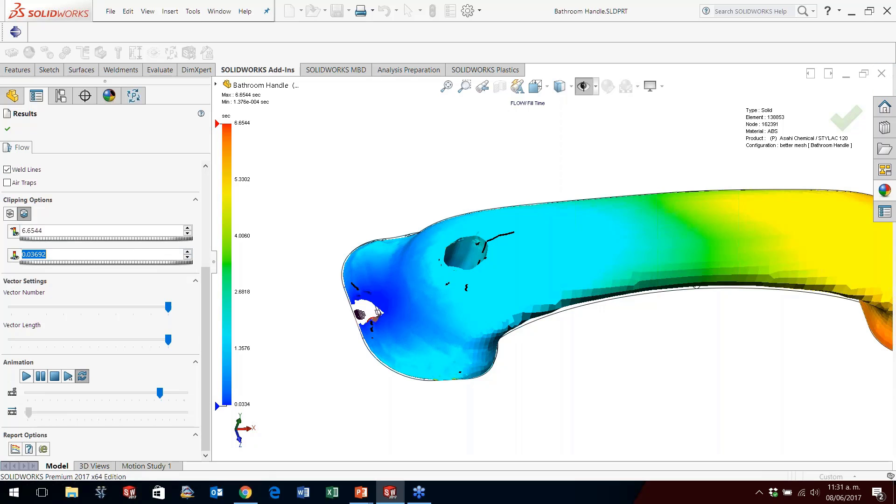
{"action": "left_click", "coordinate": [16, 256]}
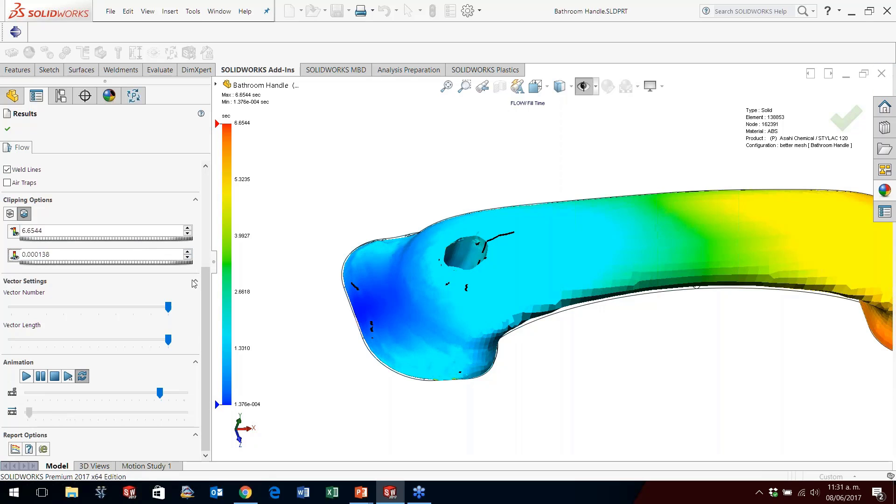
- Inspect the weld lines at the handle's last-filled end, and display the 2nd material Fill time result
{"action": "left_click_drag", "start_coordinate": [205, 284], "coordinate": [208, 185]}
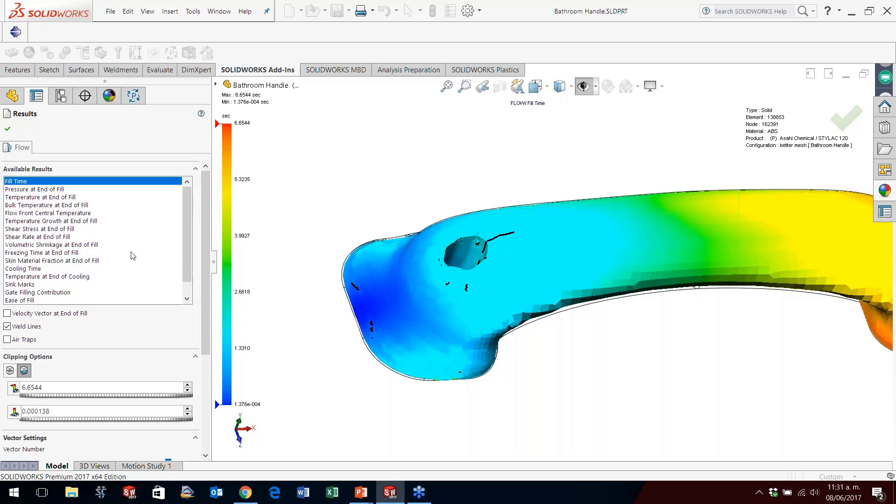
{"action": "left_click_drag", "start_coordinate": [186, 253], "coordinate": [183, 283]}
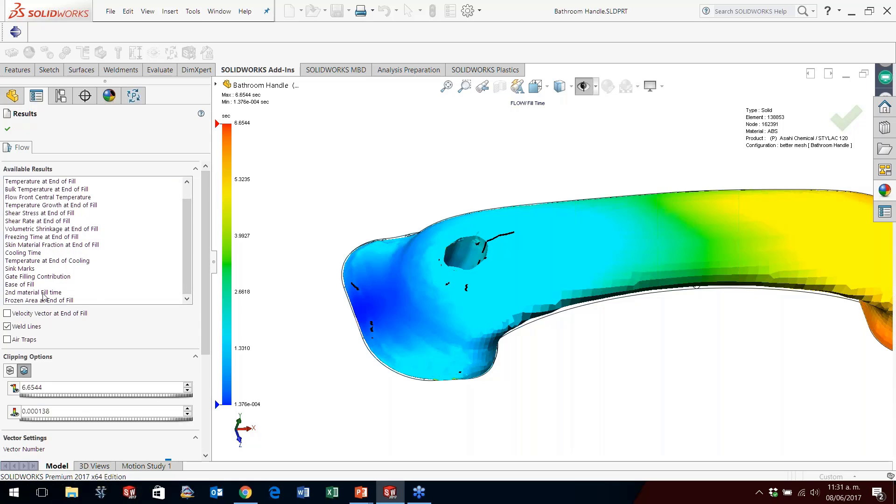
{"action": "scroll", "coordinate": [575, 265], "scroll_direction": "up", "scroll_amount": 4}
{"action": "middle_click_drag", "start_coordinate": [595, 270], "coordinate": [510, 259]}
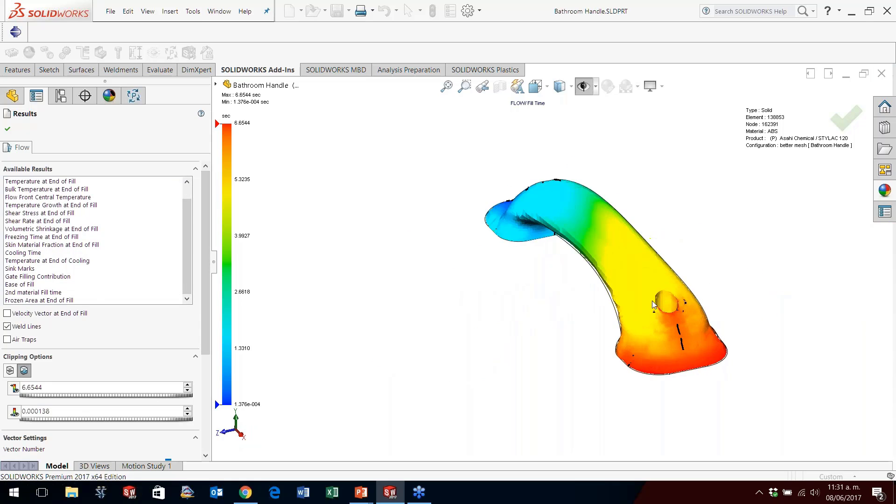
{"action": "scroll", "coordinate": [652, 301], "scroll_direction": "down", "scroll_amount": 3}
{"action": "middle_click_drag", "start_coordinate": [652, 301], "coordinate": [677, 298]}
{"action": "scroll", "coordinate": [686, 312], "scroll_direction": "down", "scroll_amount": 4}
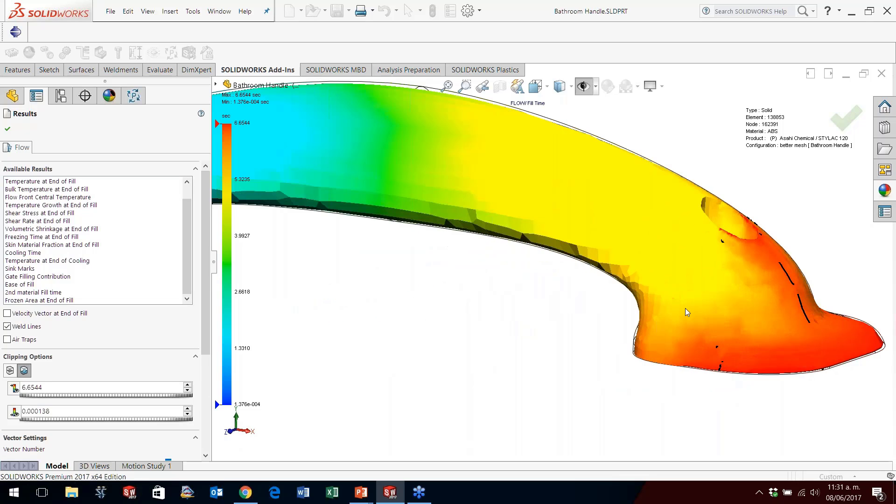
{"action": "double_click", "coordinate": [17, 293]}
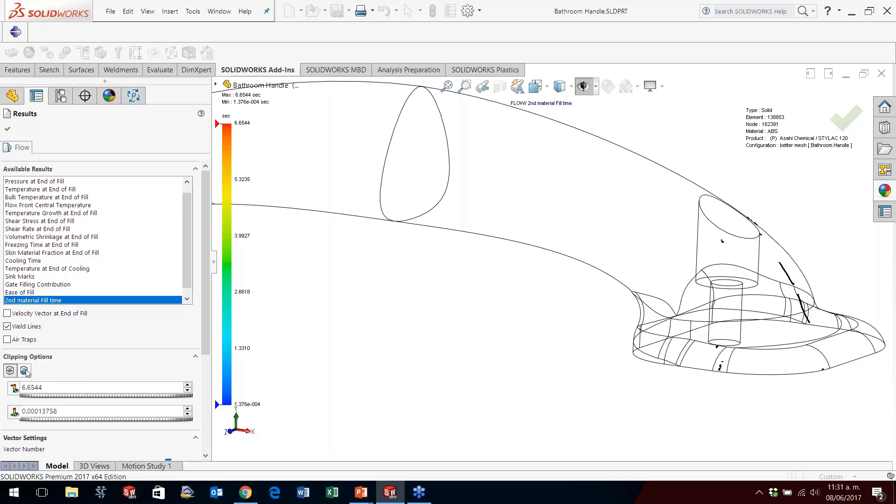
- Switch the 2nd material Fill time plot to isosurface clipping, set its upper limit to 6, and view the whole handle
{"action": "left_click", "coordinate": [27, 372]}
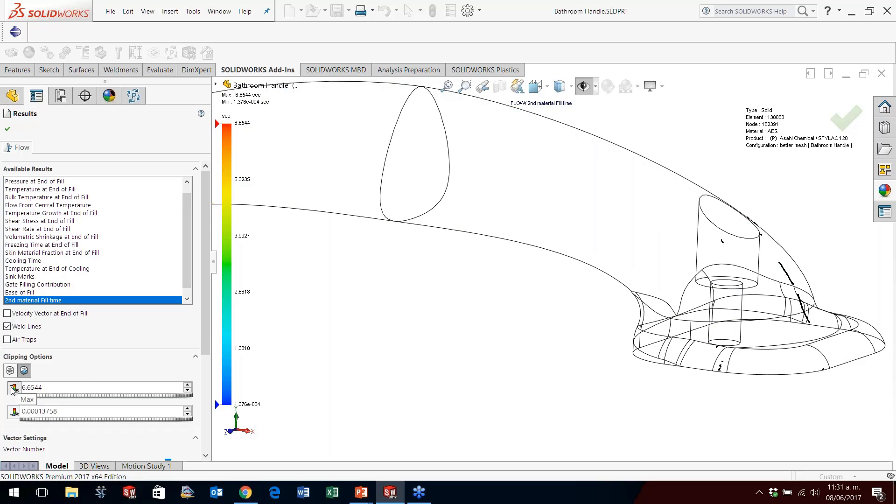
{"action": "double_click", "coordinate": [46, 388]}
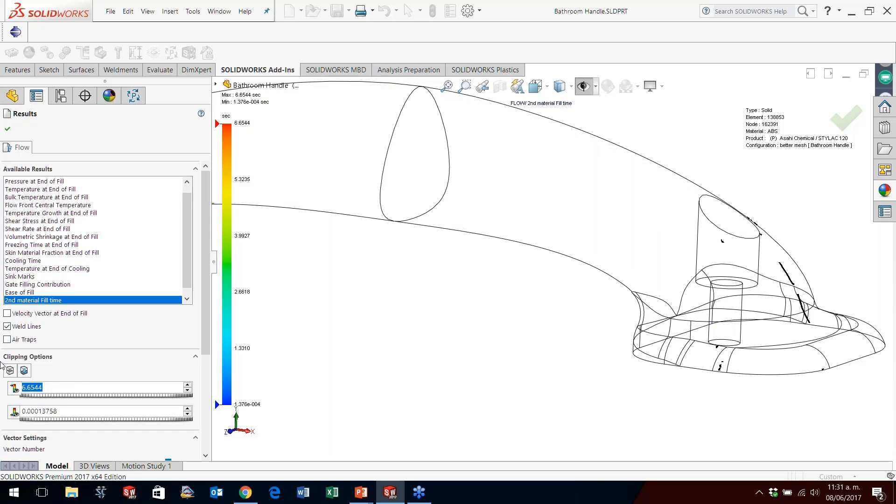
{"action": "type", "text": "6"}
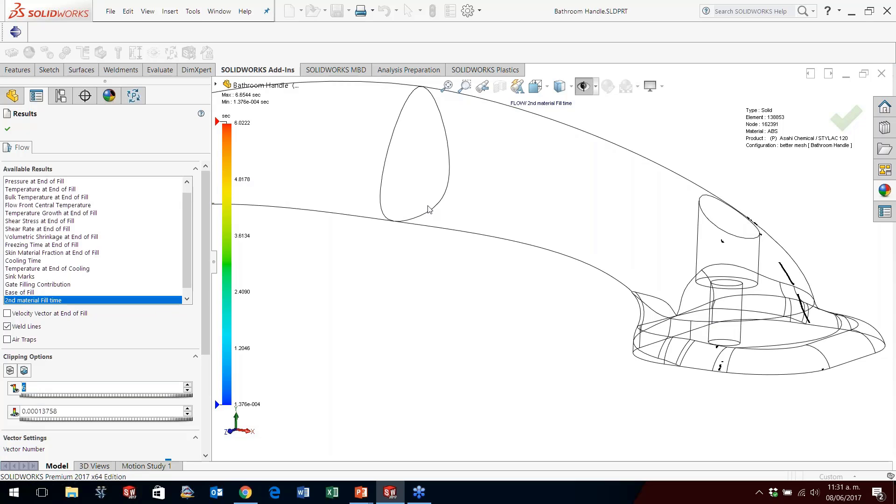
{"action": "middle_click_drag", "start_coordinate": [429, 209], "coordinate": [398, 217]}
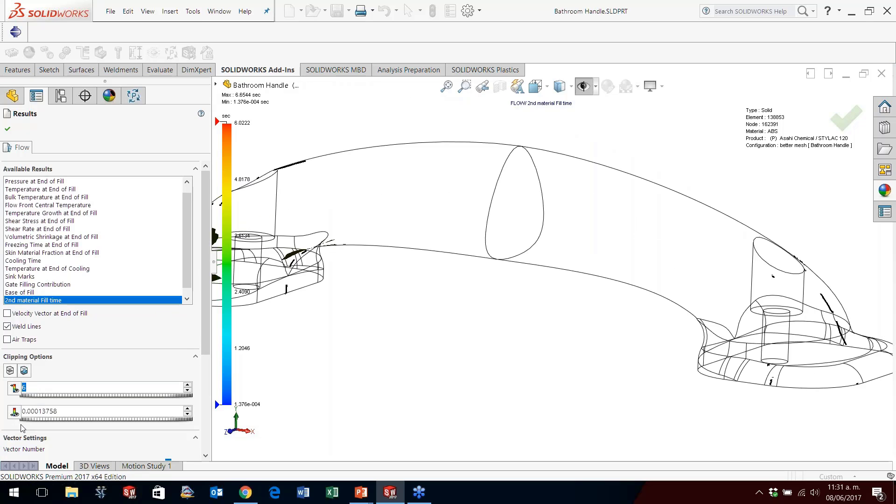
- Play and pause the 2nd material Fill time animation to examine how the gas advances through the handle
{"action": "scroll", "coordinate": [21, 428], "scroll_direction": "down", "scroll_amount": 3}
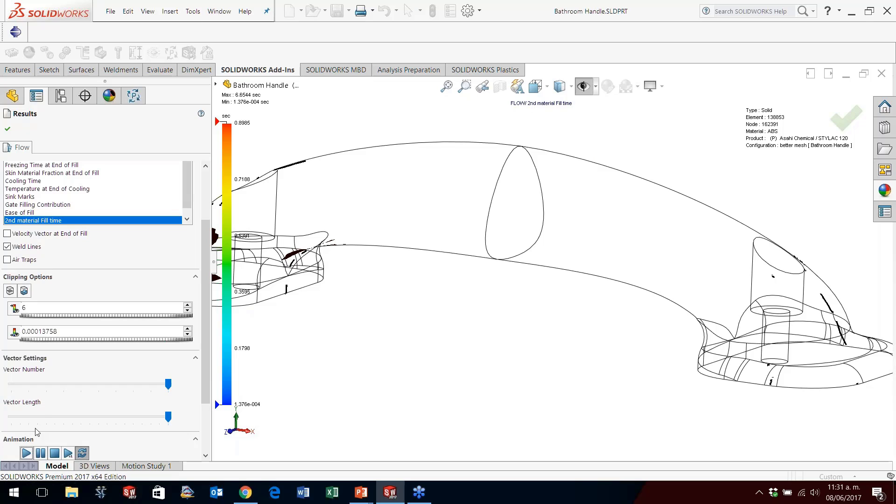
{"action": "scroll", "coordinate": [462, 206], "scroll_direction": "up", "scroll_amount": 3}
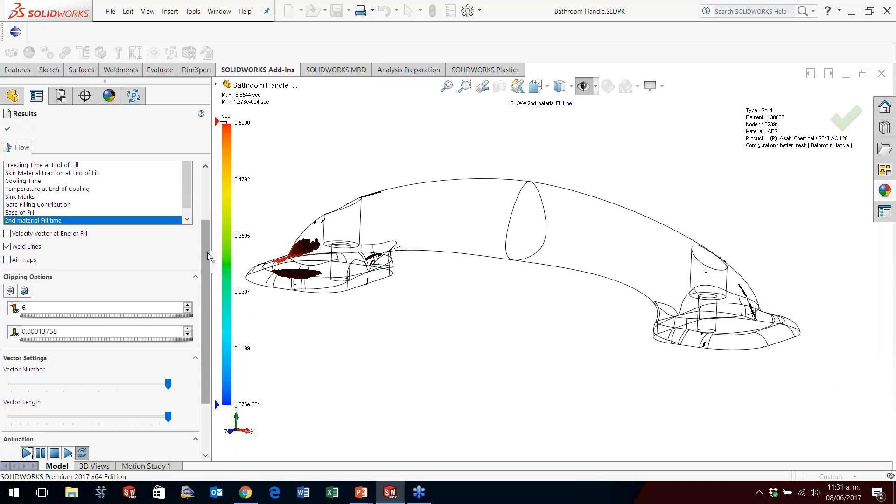
{"action": "left_click_drag", "start_coordinate": [208, 258], "coordinate": [207, 305]}
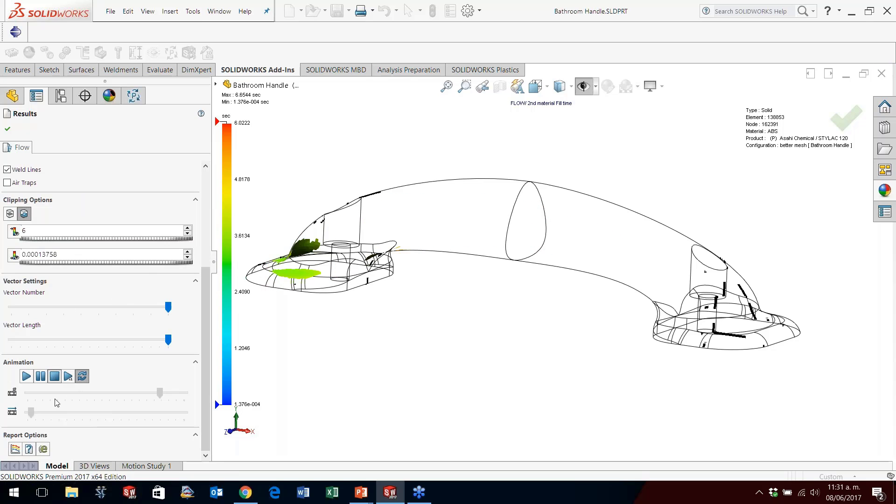
{"action": "left_click_drag", "start_coordinate": [29, 412], "coordinate": [140, 407]}
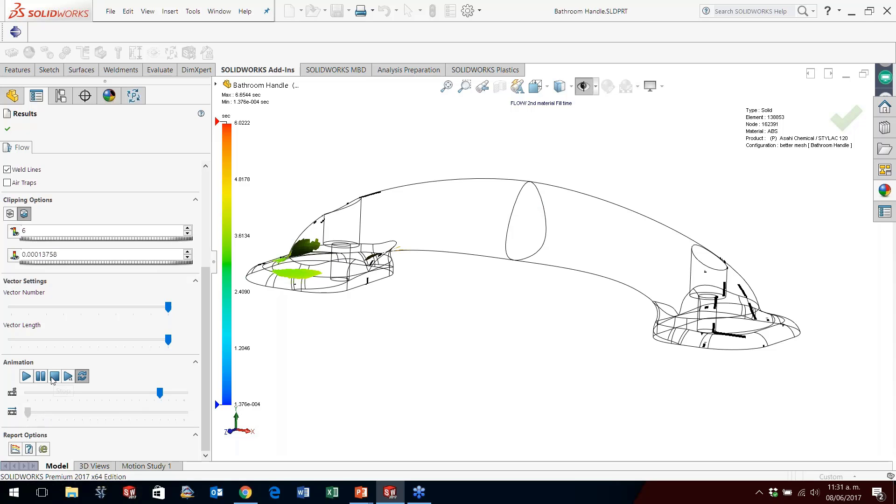
{"action": "left_click", "coordinate": [26, 376]}
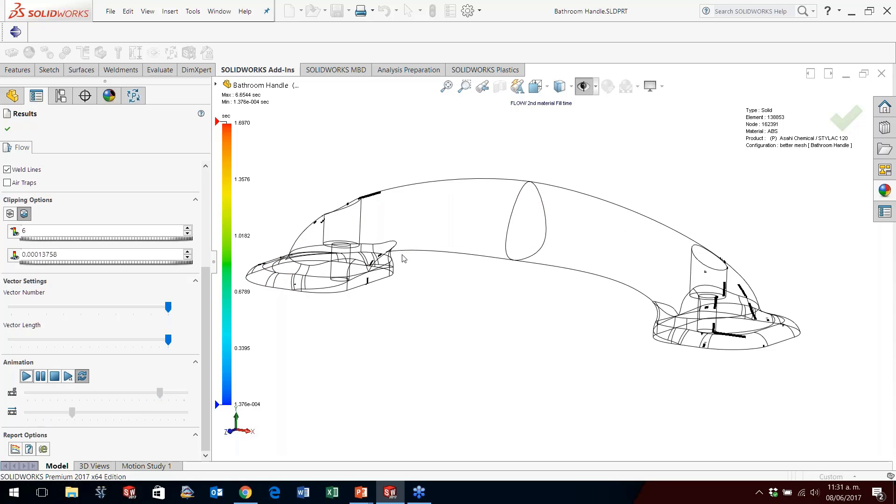
{"action": "left_click", "coordinate": [41, 376]}
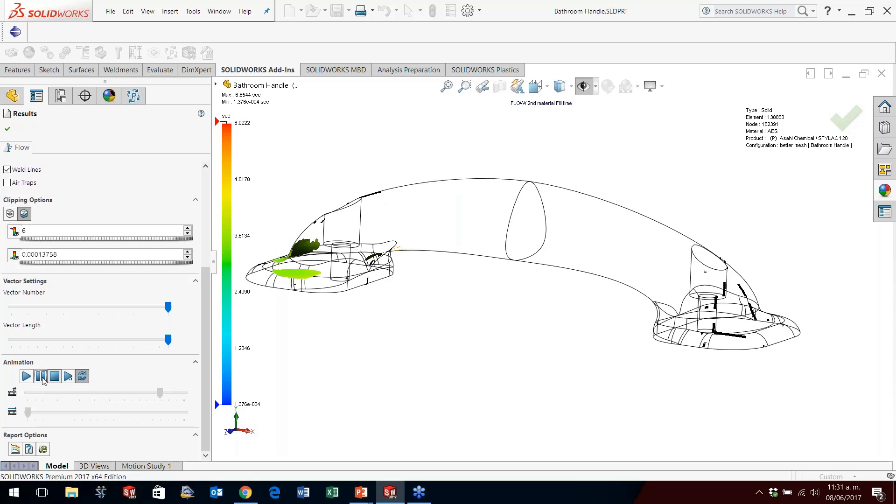
{"action": "left_click", "coordinate": [26, 377]}
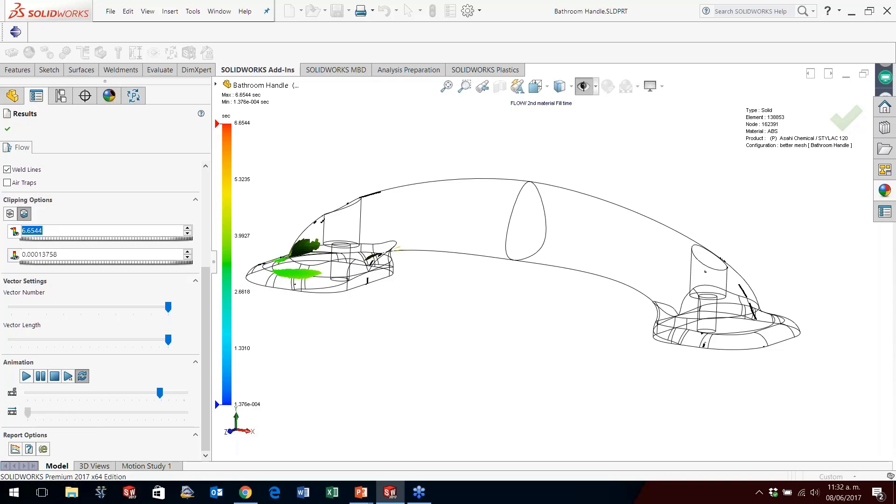
- Set the upper clipping limit to 6.5 and inspect the second material's core where it ends near the handle's last-filled hole
{"action": "type", "text": "6.5"}
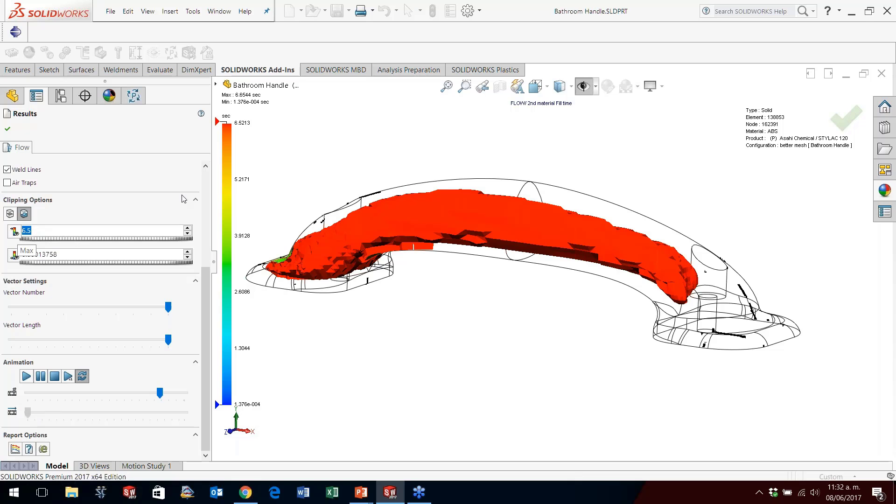
{"action": "middle_click_drag", "start_coordinate": [599, 287], "coordinate": [572, 257]}
{"action": "scroll", "coordinate": [573, 257], "scroll_direction": "up", "scroll_amount": 2}
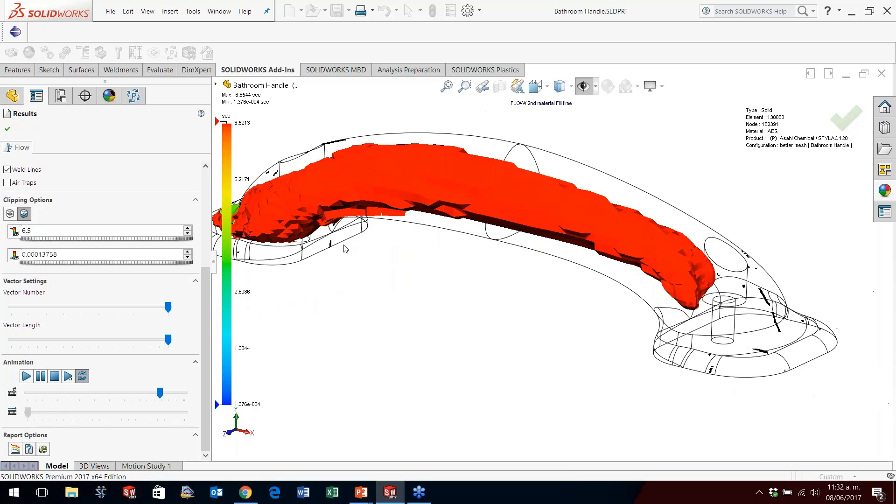
{"action": "middle_click_drag", "start_coordinate": [378, 194], "coordinate": [626, 229]}
{"action": "scroll", "coordinate": [691, 252], "scroll_direction": "down", "scroll_amount": 4}
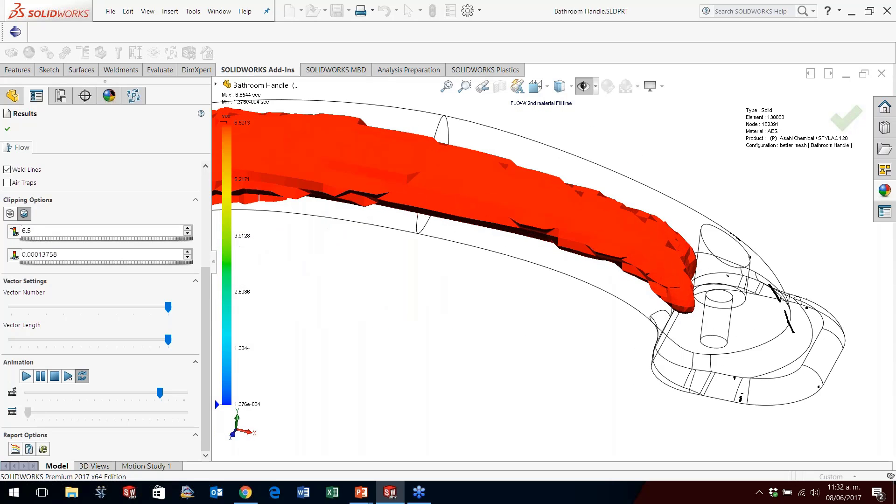
{"action": "middle_click_drag", "start_coordinate": [727, 240], "coordinate": [708, 257]}
{"action": "scroll", "coordinate": [645, 279], "scroll_direction": "down", "scroll_amount": 3}
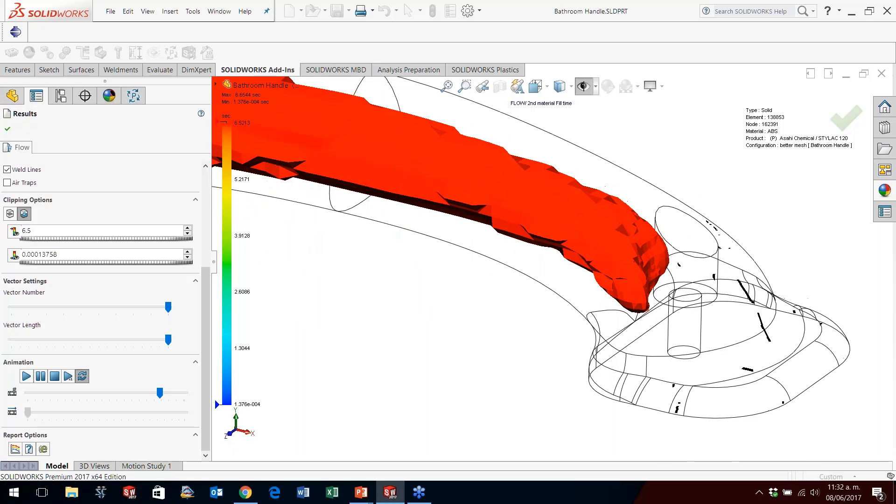
{"action": "middle_click_drag", "start_coordinate": [639, 272], "coordinate": [616, 255]}
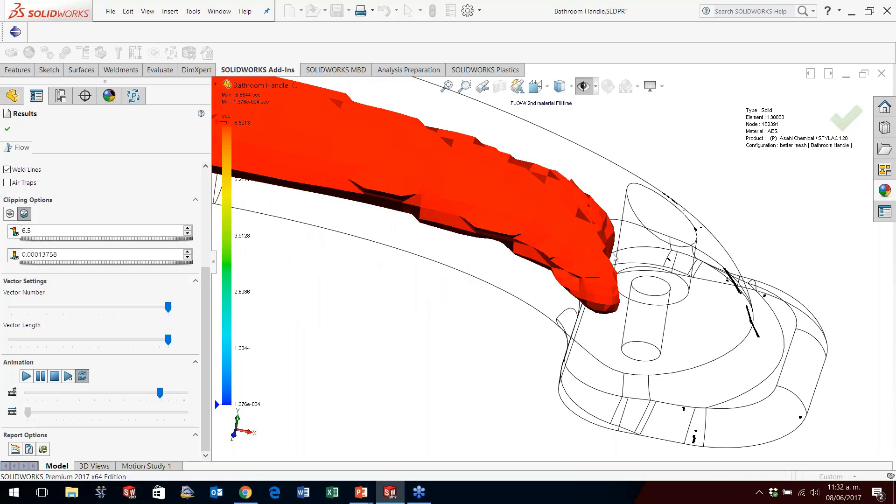
{"action": "middle_click_drag", "start_coordinate": [613, 257], "coordinate": [600, 246]}
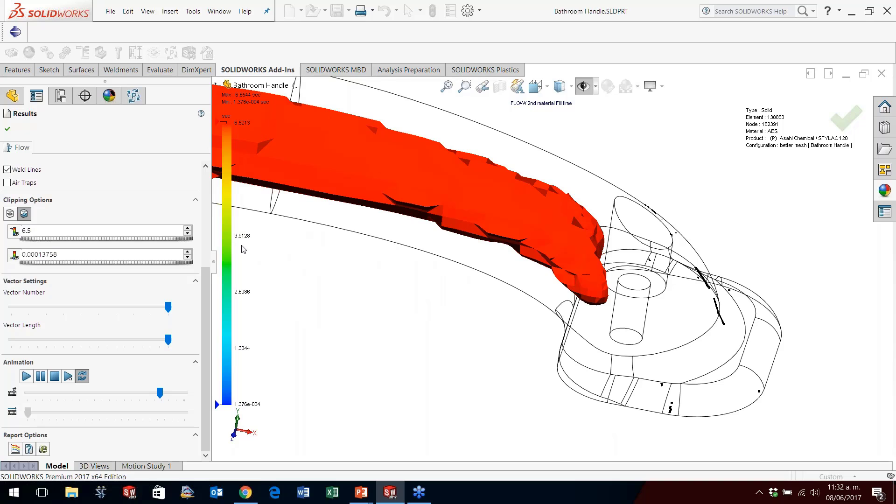
- Change the 2nd material Fill time plot to clipping-plane mode and inspect the sectioned gas core along the handle
{"action": "left_click", "coordinate": [24, 214]}
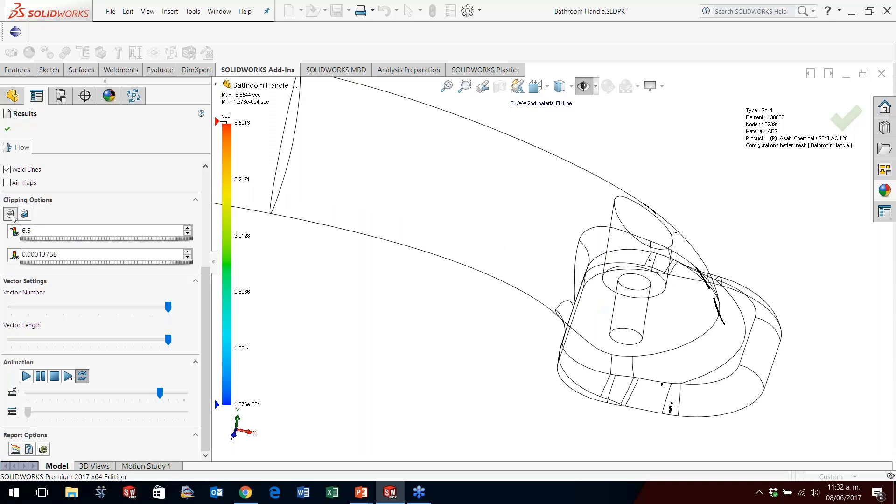
{"action": "scroll", "coordinate": [377, 206], "scroll_direction": "down", "scroll_amount": 5}
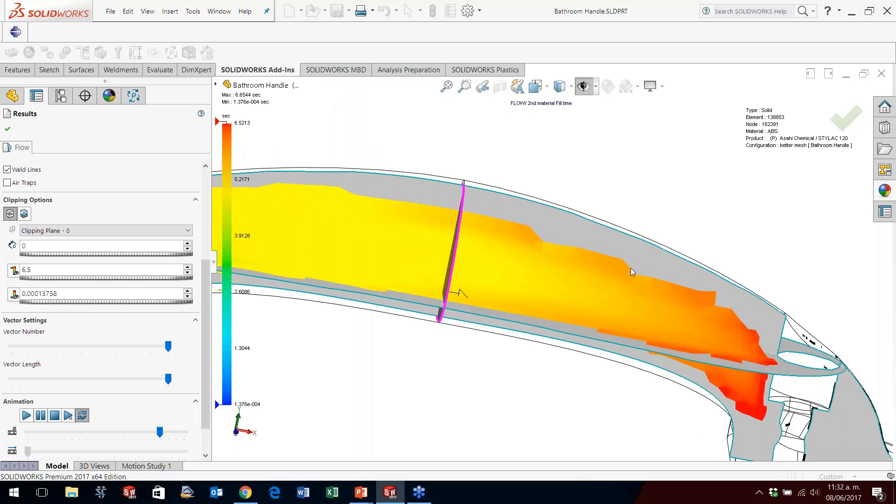
{"action": "middle_click_drag", "start_coordinate": [576, 258], "coordinate": [562, 283]}
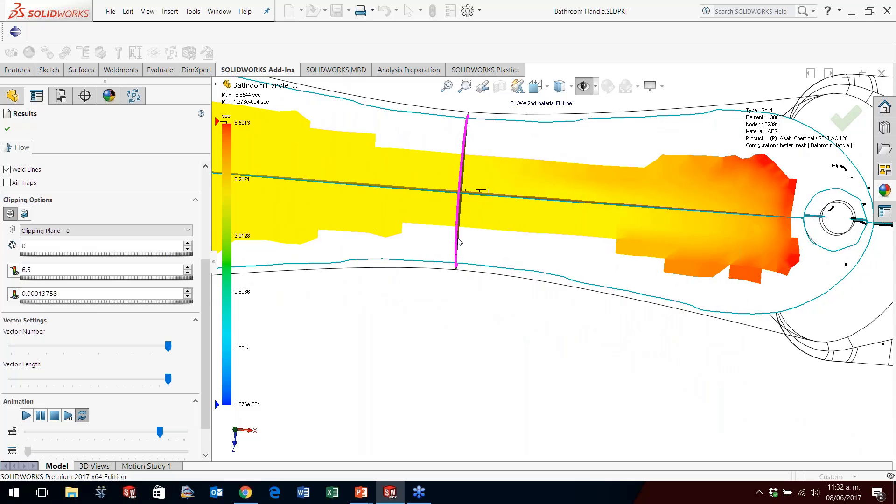
{"action": "middle_click_drag", "start_coordinate": [458, 239], "coordinate": [454, 98]}
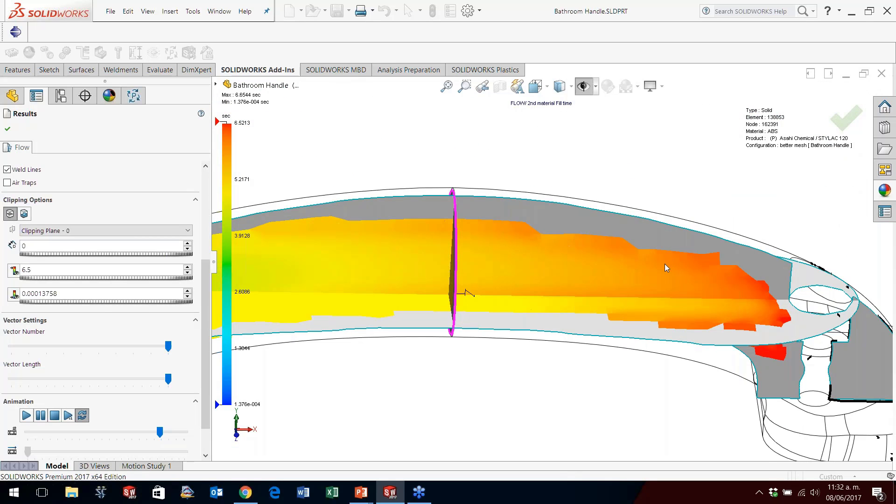
{"action": "scroll", "coordinate": [587, 257], "scroll_direction": "down", "scroll_amount": 2}
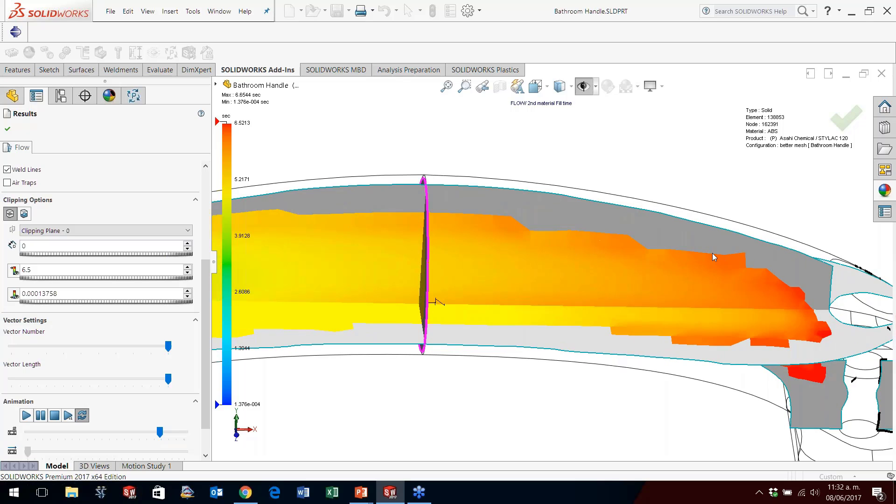
{"action": "middle_click_drag", "start_coordinate": [558, 256], "coordinate": [513, 275]}
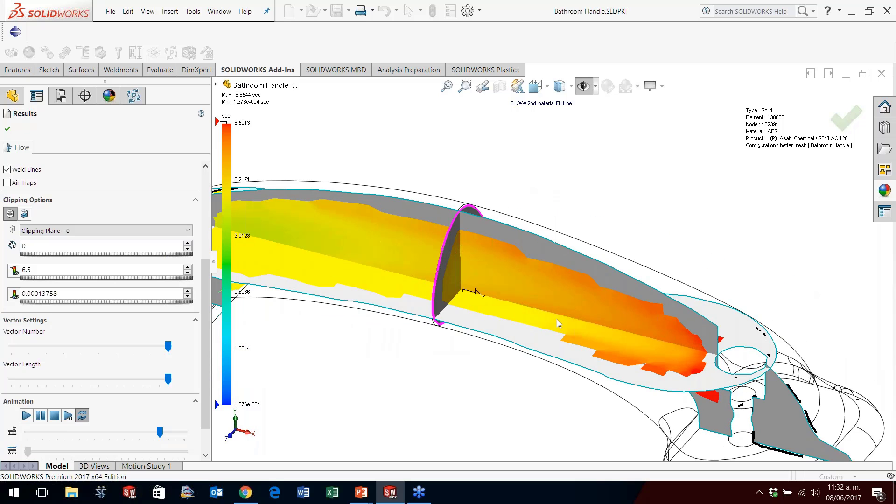
- Display the Pressure at End of Fill result and inspect it along the sectioned handle
{"action": "scroll", "coordinate": [206, 280], "scroll_direction": "up", "scroll_amount": 5}
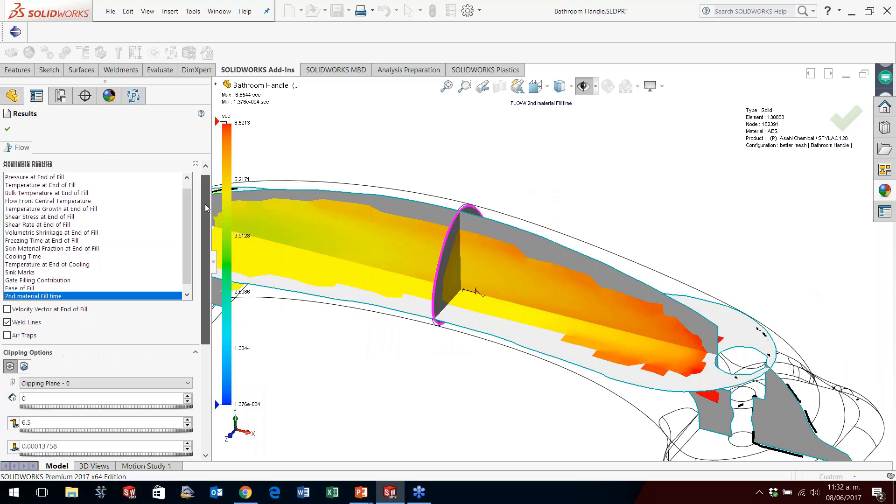
{"action": "scroll", "coordinate": [46, 188], "scroll_direction": "up", "scroll_amount": 1}
{"action": "left_click", "coordinate": [45, 188]}
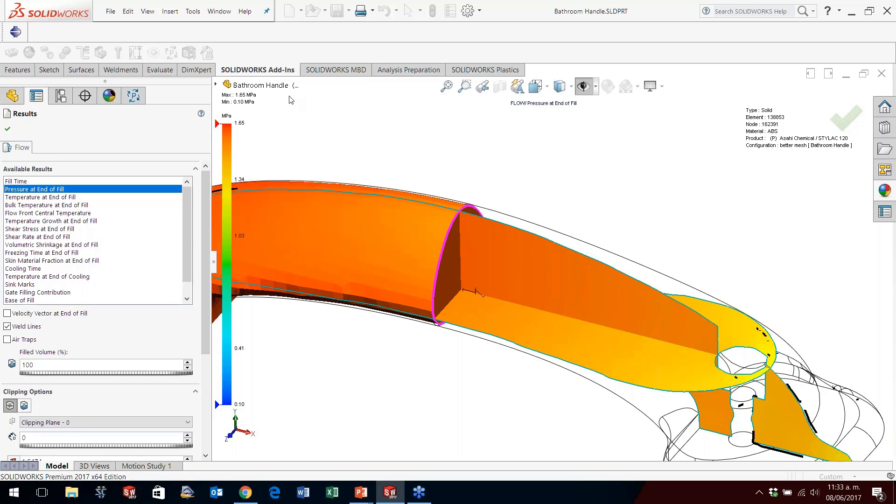
{"action": "scroll", "coordinate": [388, 169], "scroll_direction": "up", "scroll_amount": 2}
{"action": "middle_click_drag", "start_coordinate": [388, 169], "coordinate": [357, 184]}
{"action": "scroll", "coordinate": [357, 185], "scroll_direction": "down", "scroll_amount": 1}
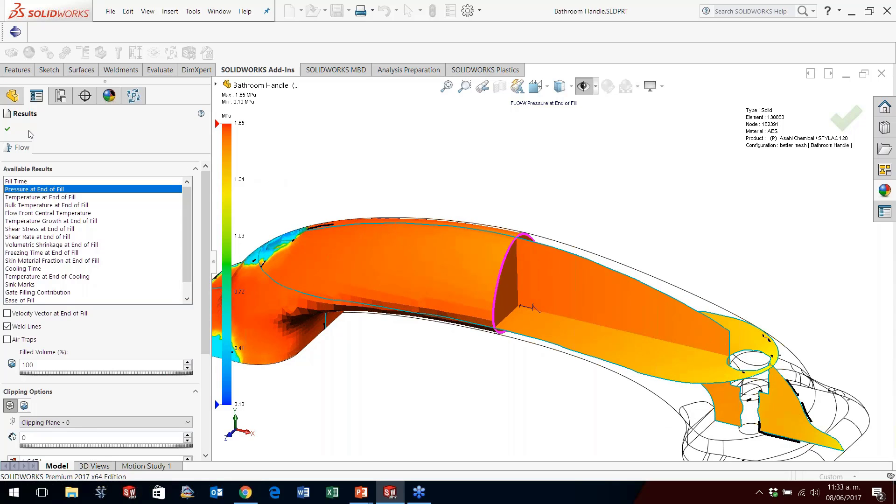
- Close the flow results and switch to the SolidWorks Plastics slide show in PowerPoint
{"action": "left_click", "coordinate": [8, 129]}
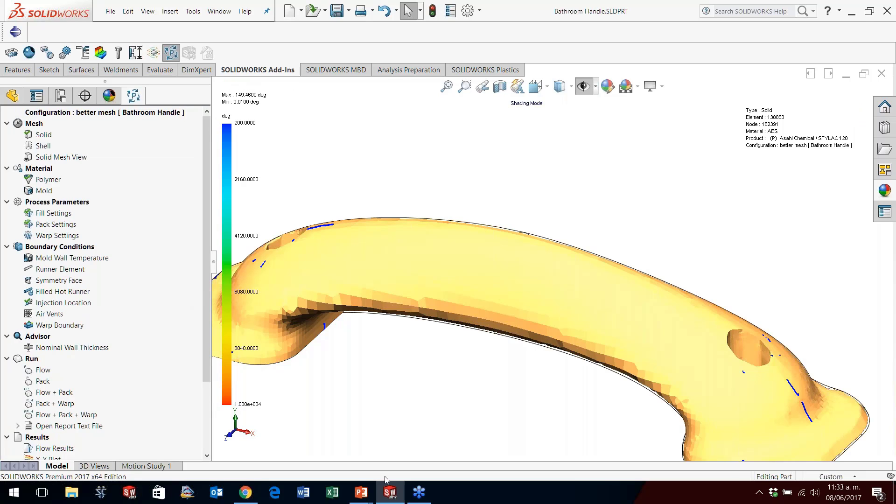
{"action": "mouse_move", "coordinate": [373, 492]}
{"action": "left_click", "coordinate": [396, 451]}
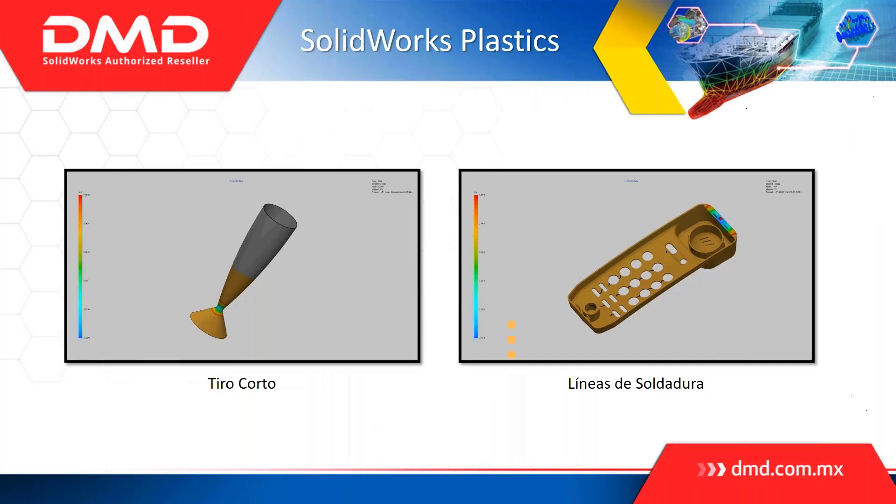
{"action": "left_click", "coordinate": [177, 404]}
{"action": "left_click", "coordinate": [177, 405]}
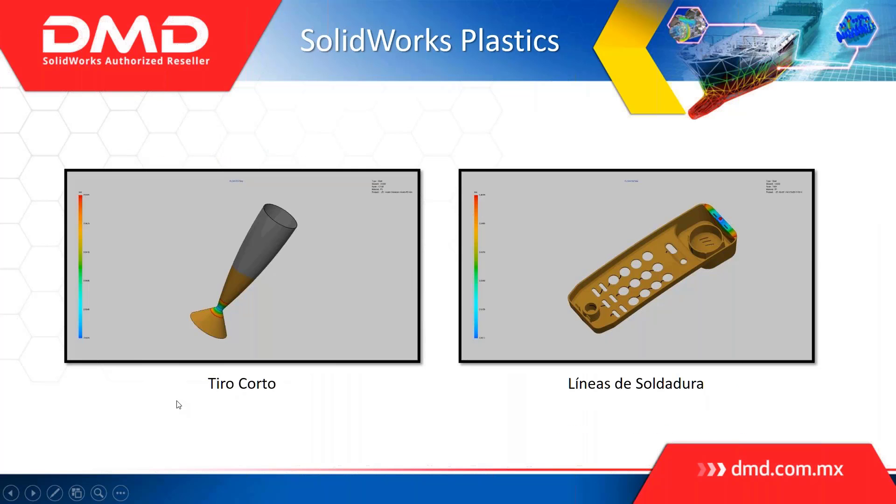